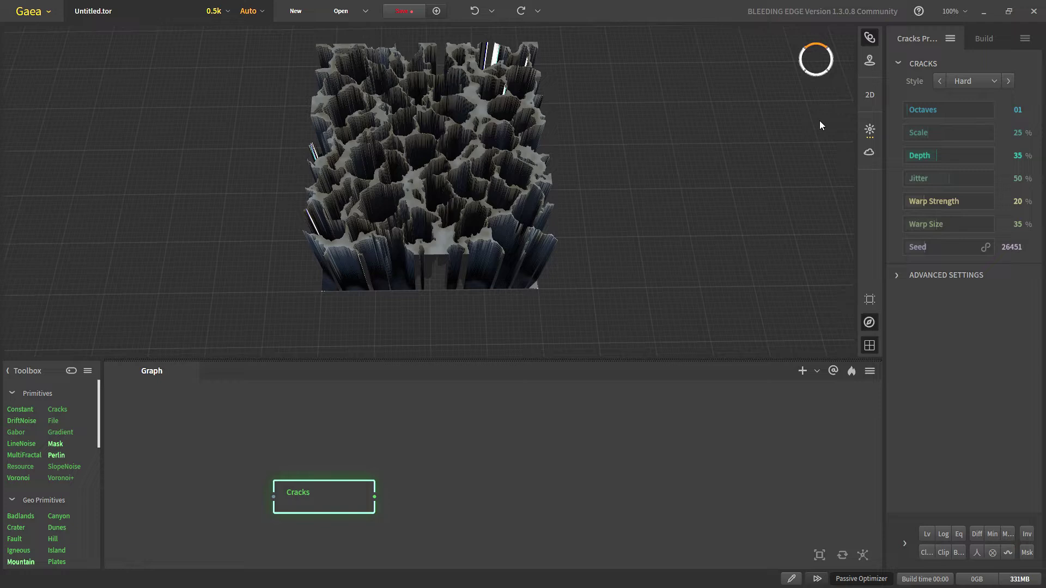
Show the Cracks node as a flat 2D mask beside the 3D view and preview it inverted
click(869, 95)
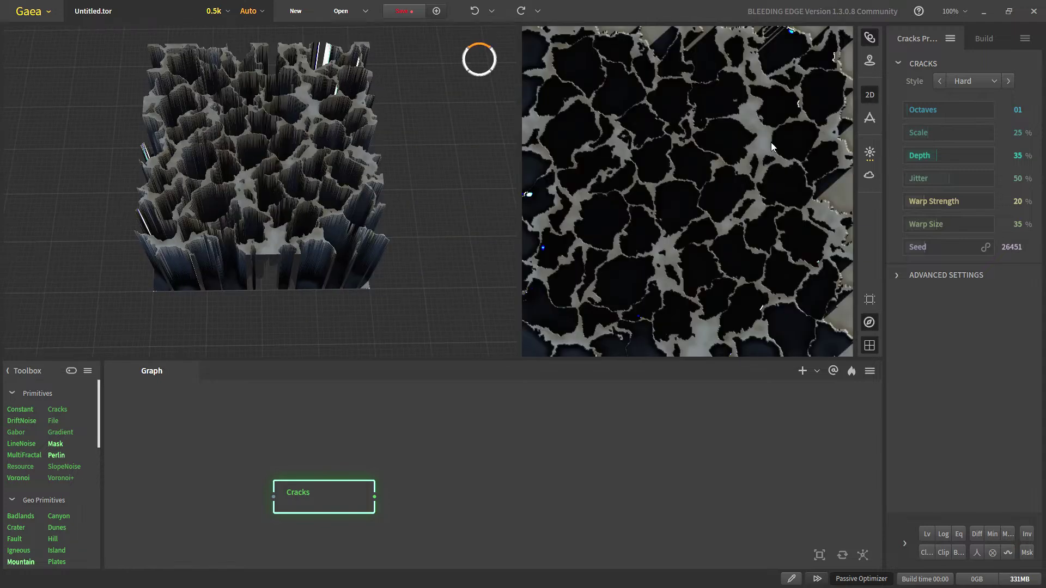
click(870, 118)
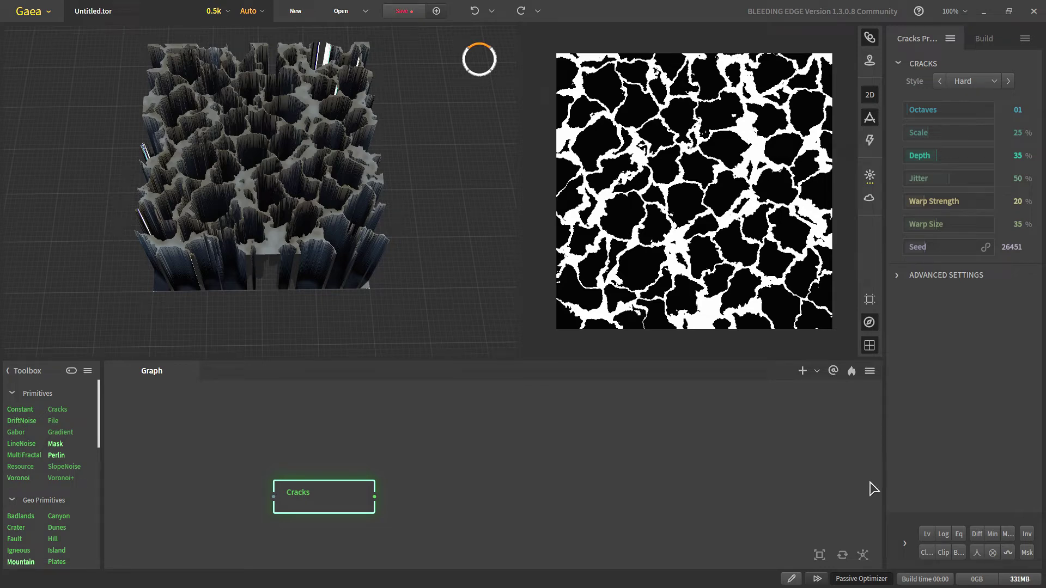
click(1027, 534)
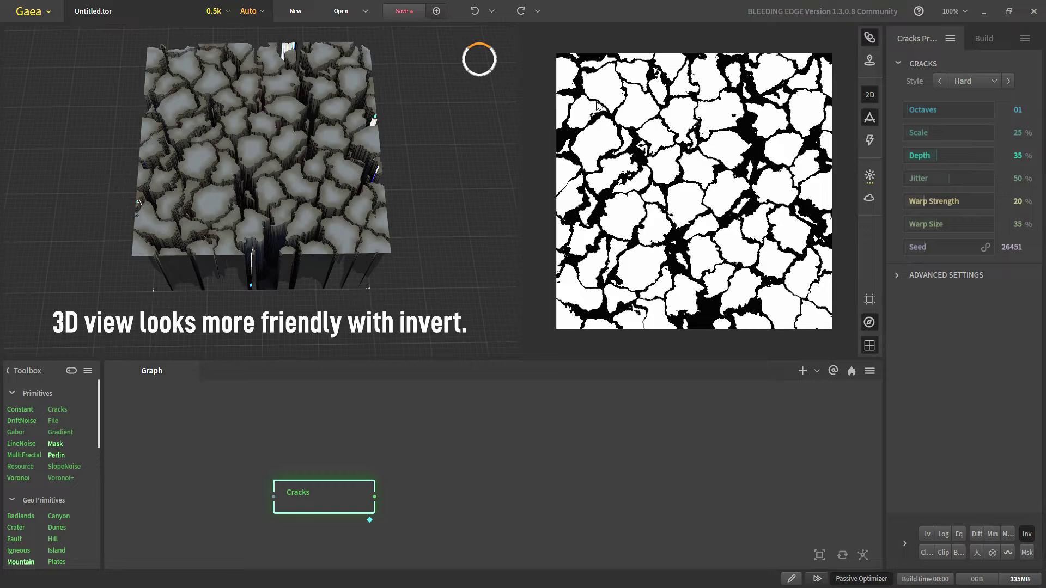
click(1026, 534)
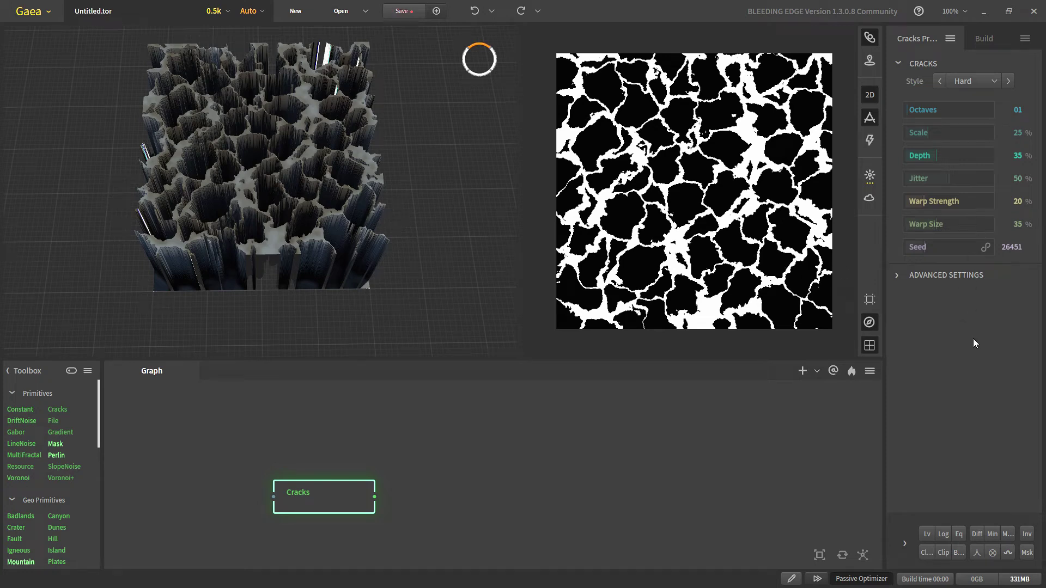
Try the Normal and Classic styles on the Cracks node and return it to Hard
click(963, 84)
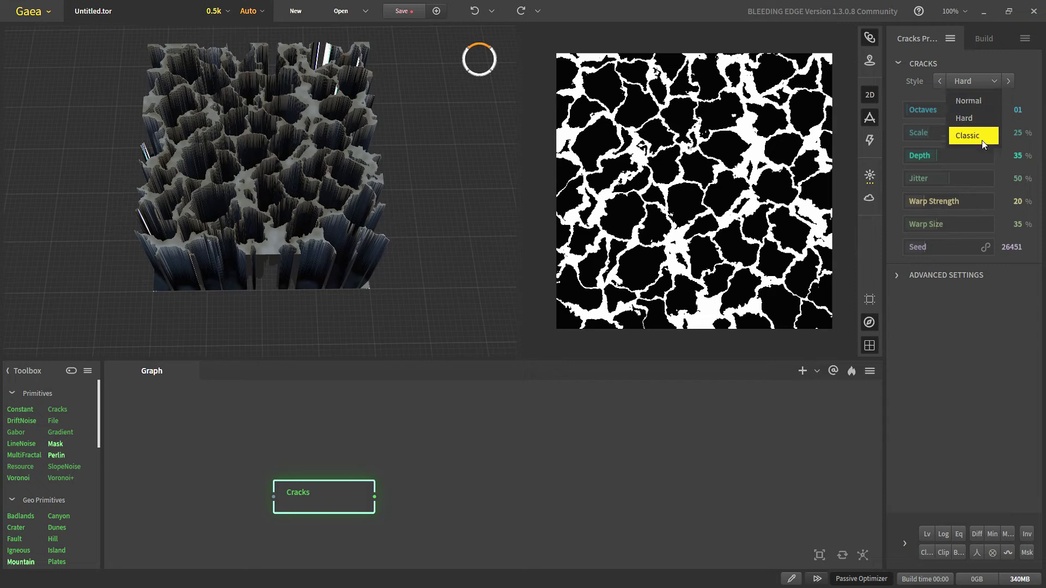
click(975, 119)
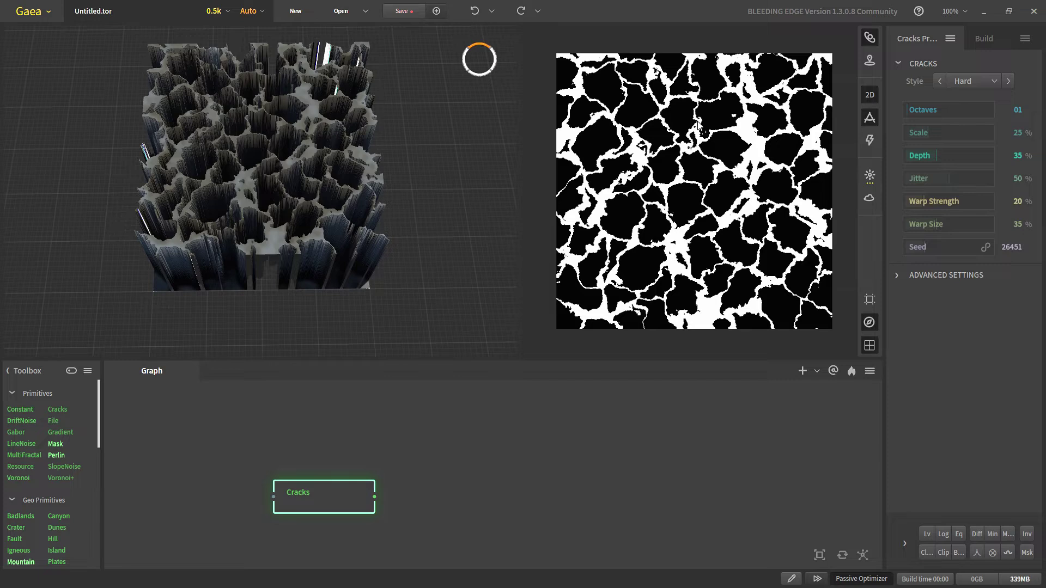
click(972, 83)
click(971, 100)
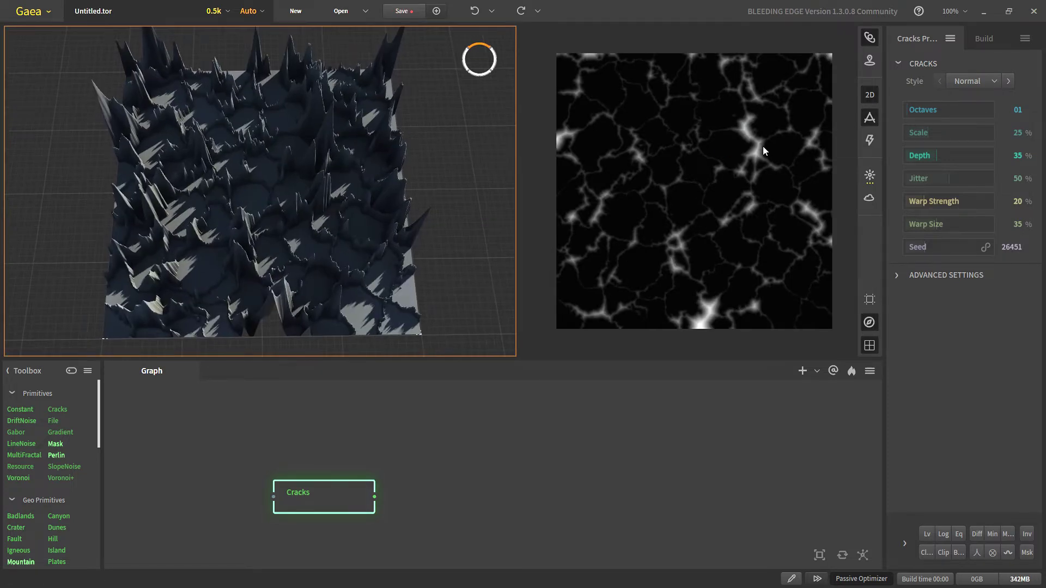
click(966, 85)
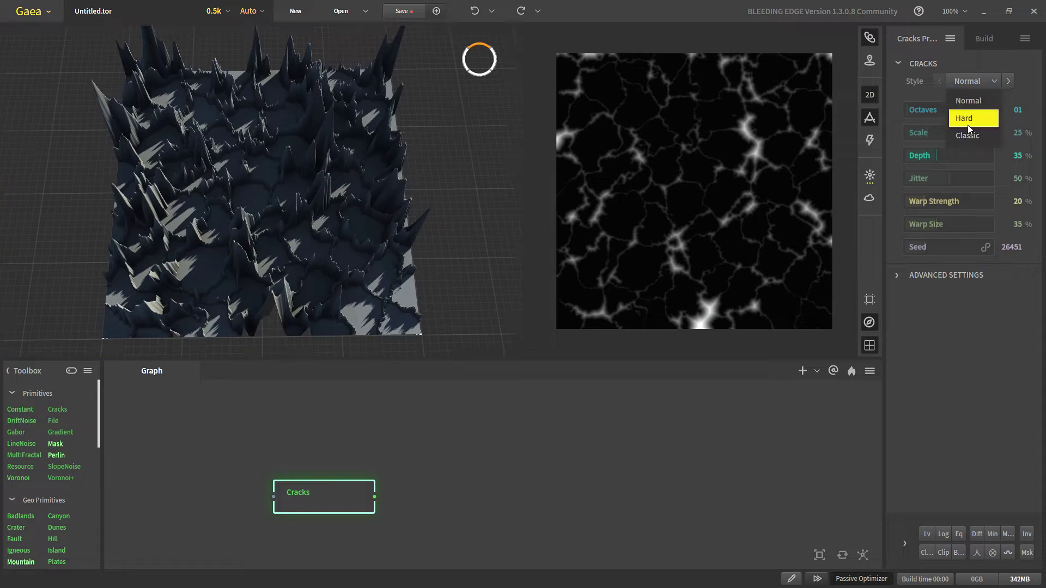
click(971, 133)
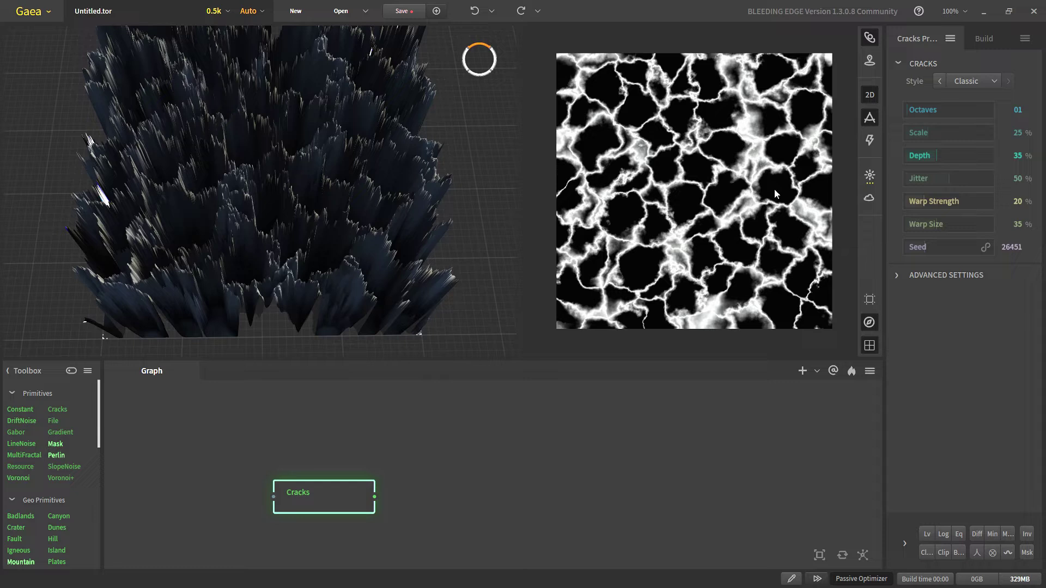
click(965, 83)
click(963, 112)
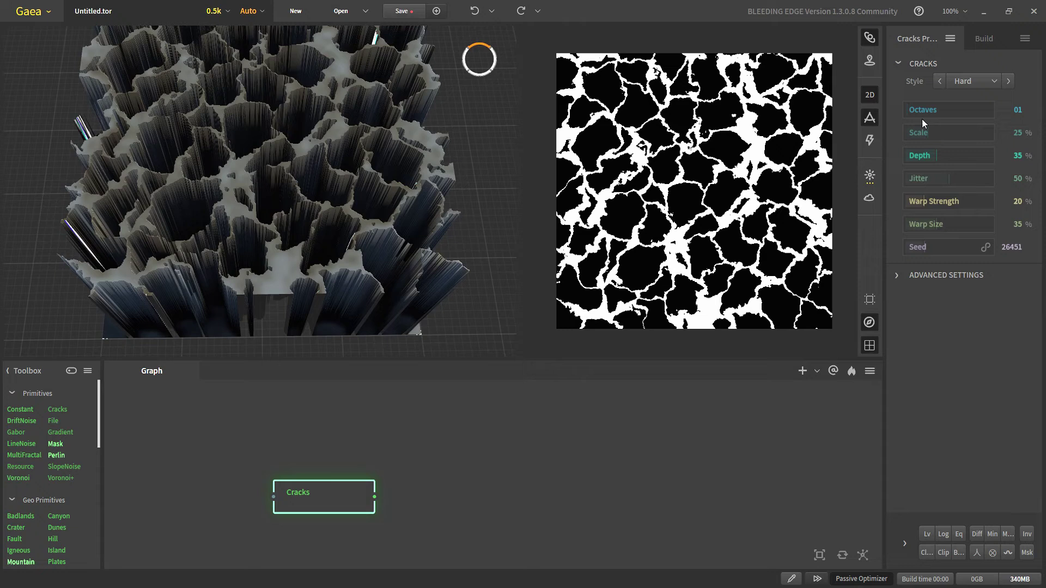
Try 5 octaves on the Cracks node, undo it, and test Scale at 66% and 5%
drag(927, 113, 946, 112)
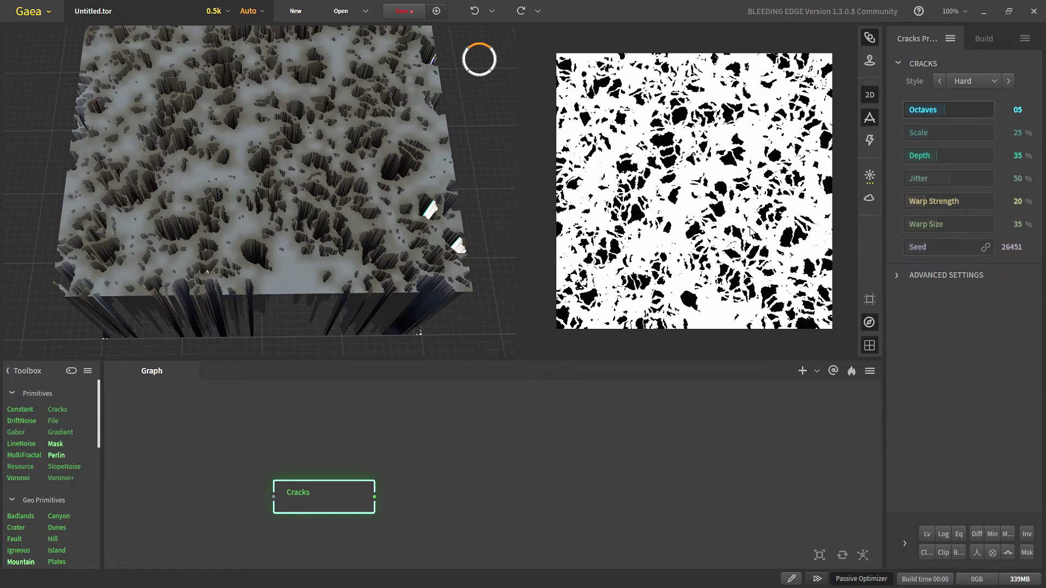
key(ctrl+z)
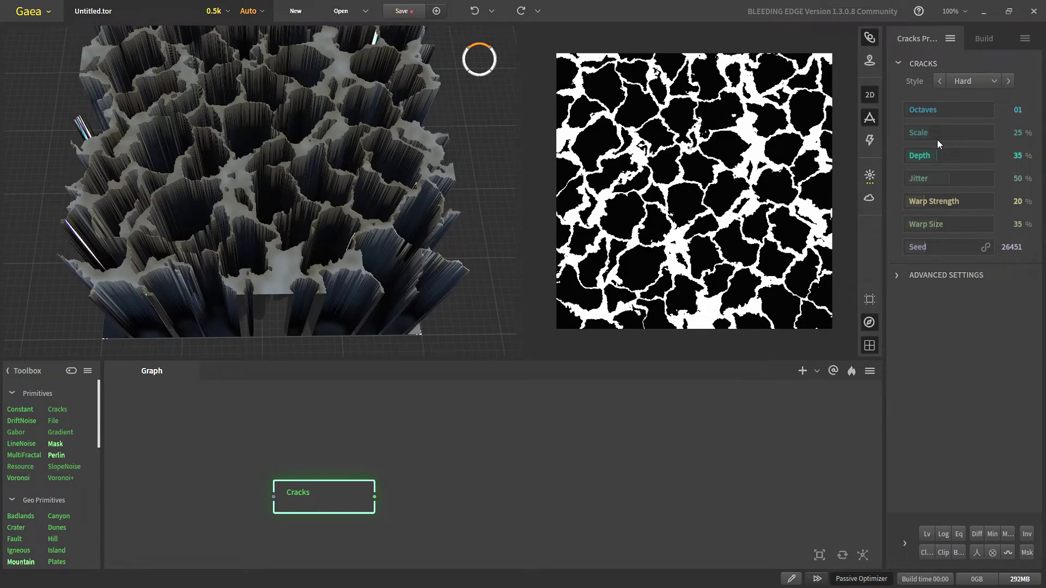
drag(985, 134, 962, 129)
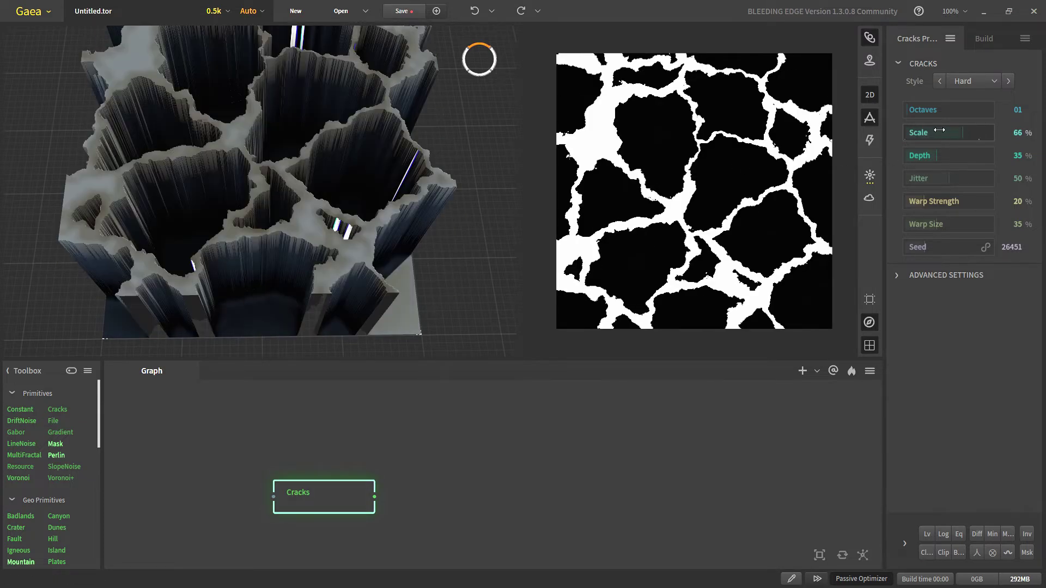
drag(939, 130, 912, 135)
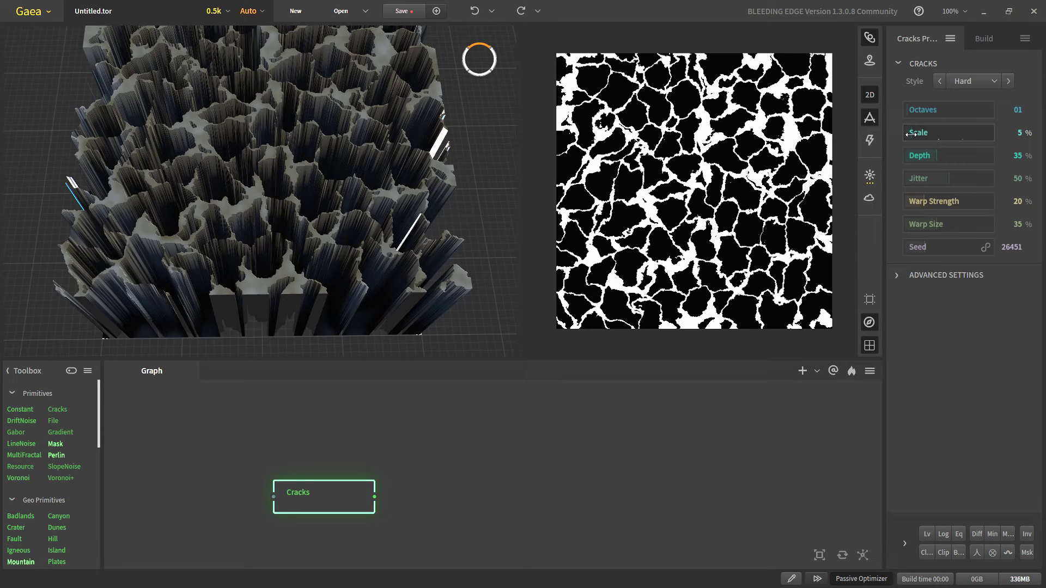
Expand the Cracks node's advanced settings and raise Scale X to 8.87 and Scale Y to 13.41
click(899, 279)
click(914, 295)
click(918, 316)
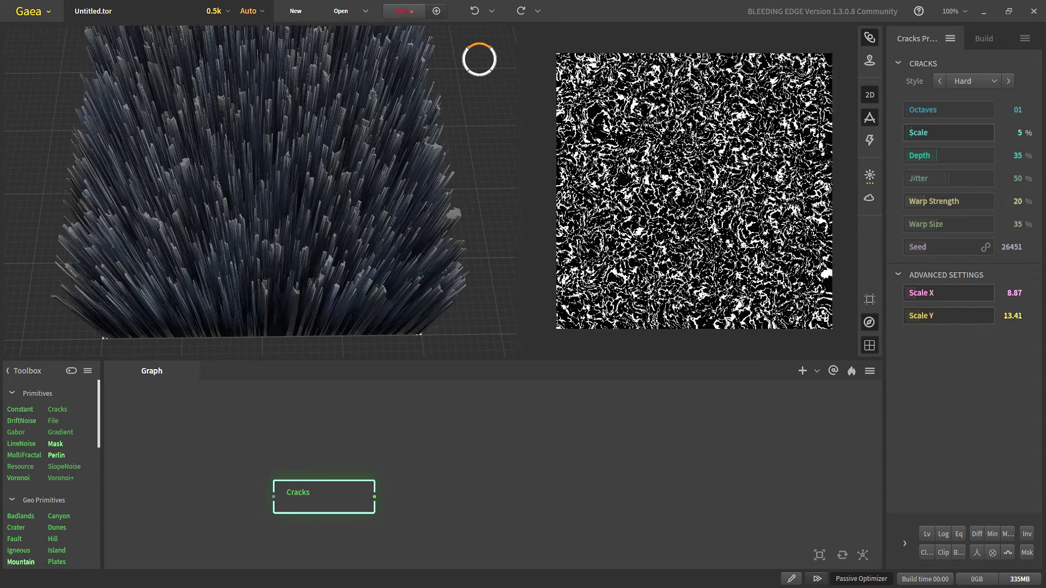
scroll(714, 226, up, 3)
scroll(791, 261, down, 4)
drag(830, 289, 787, 257)
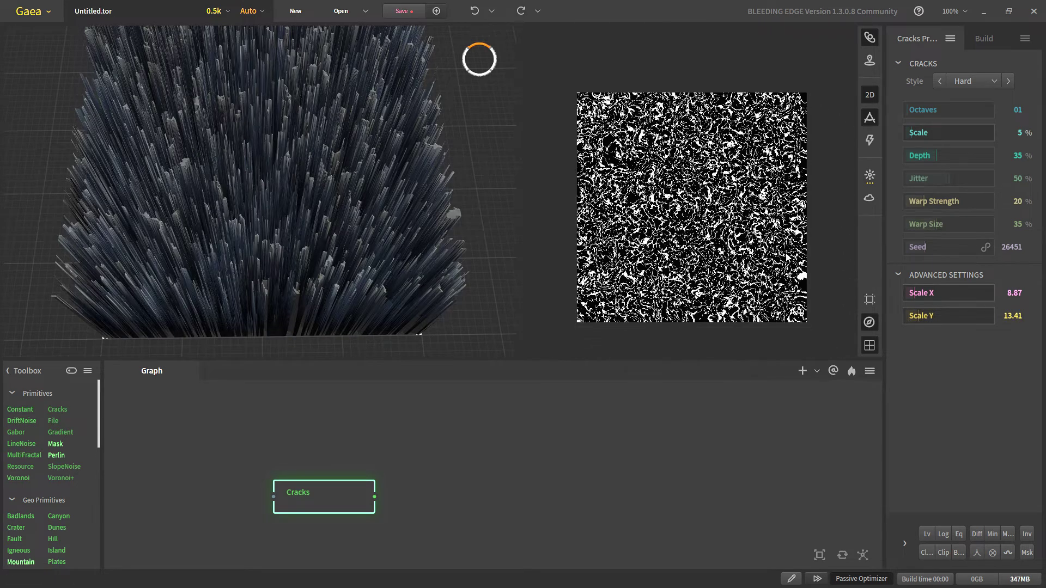
Try Scale X at 51.72 and 93.93 with Scale Y at 99.12, and inspect the resulting mask closely
click(950, 293)
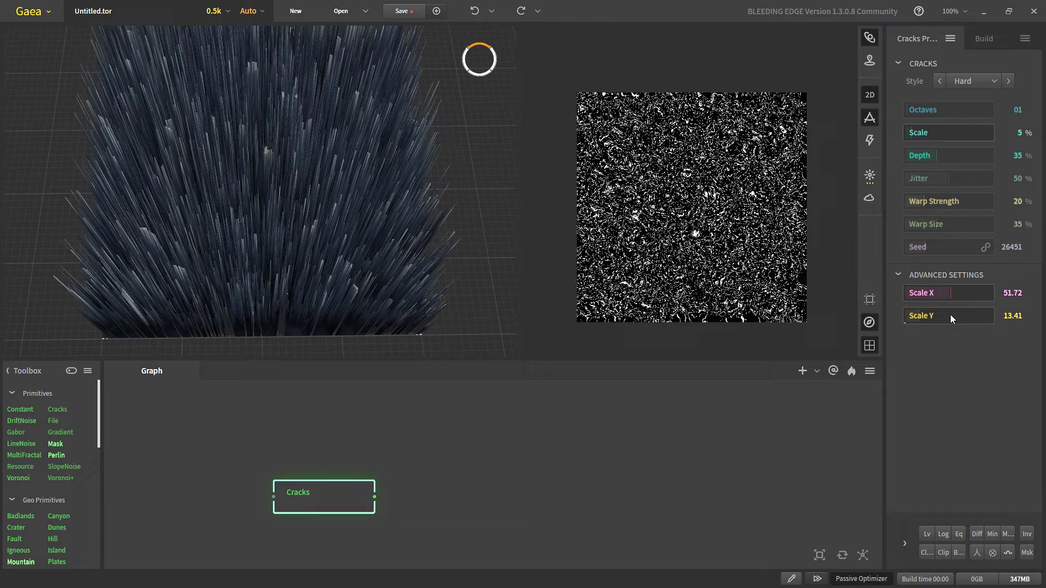
click(949, 316)
click(985, 294)
click(990, 318)
scroll(653, 230, up, 4)
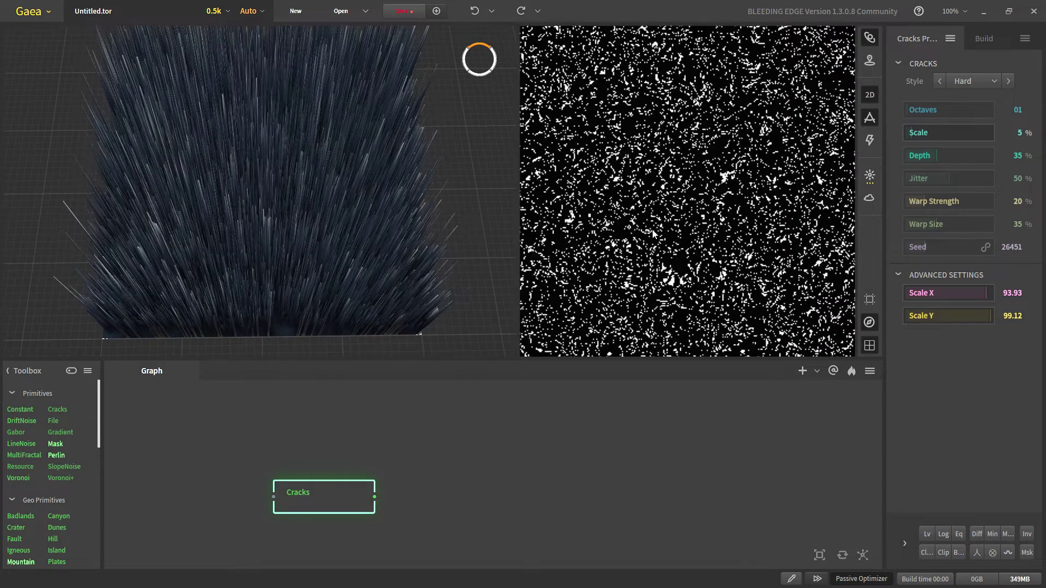
scroll(654, 229, up, 3)
scroll(648, 179, down, 5)
drag(633, 208, 656, 224)
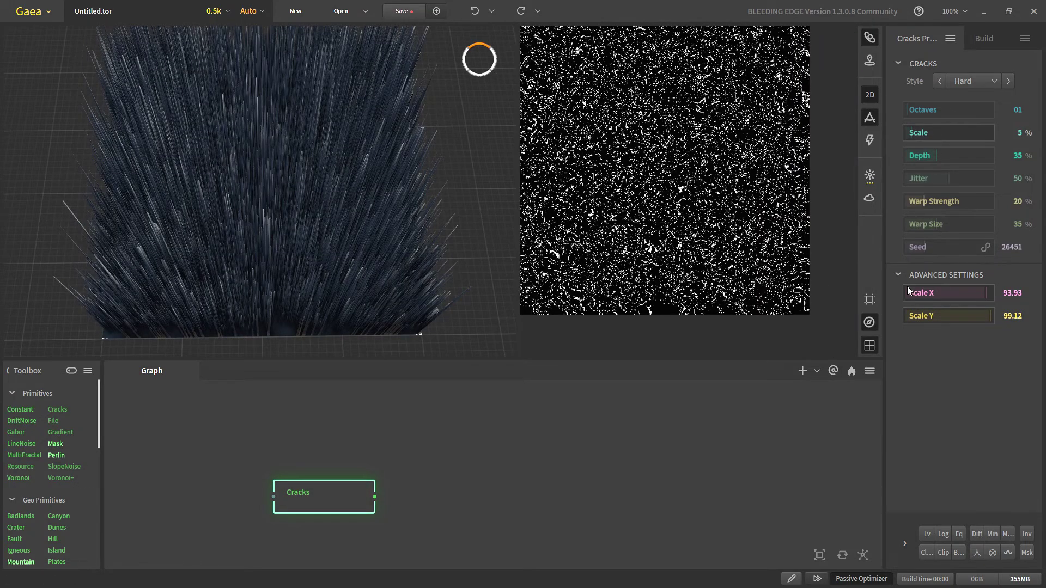
Set both Scale X and Scale Y to 2 and restore the Cracks node's Scale to 25%
double_click(949, 292)
text(2)
key(Return)
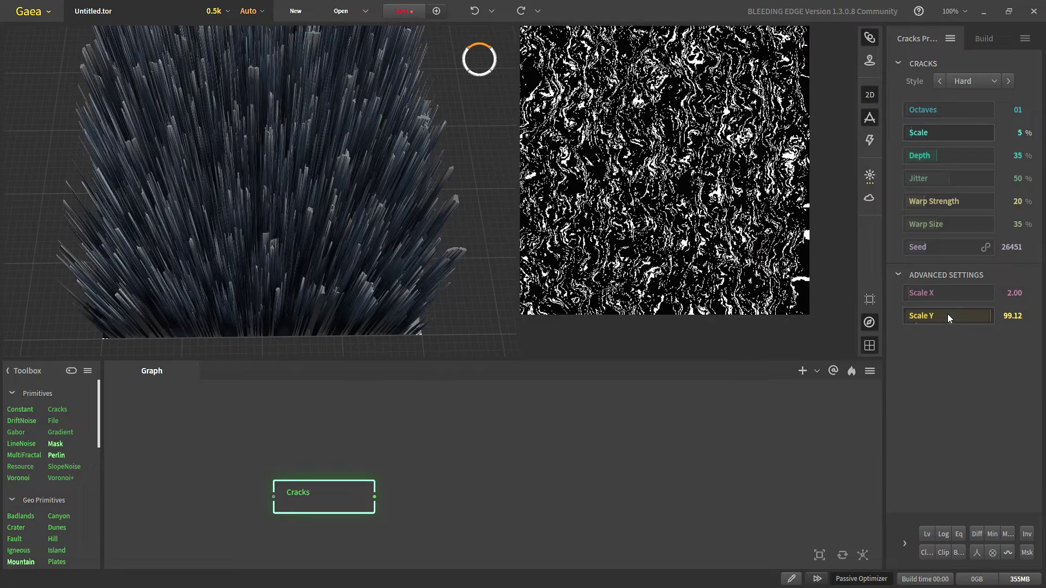
double_click(946, 316)
text(2)
key(Return)
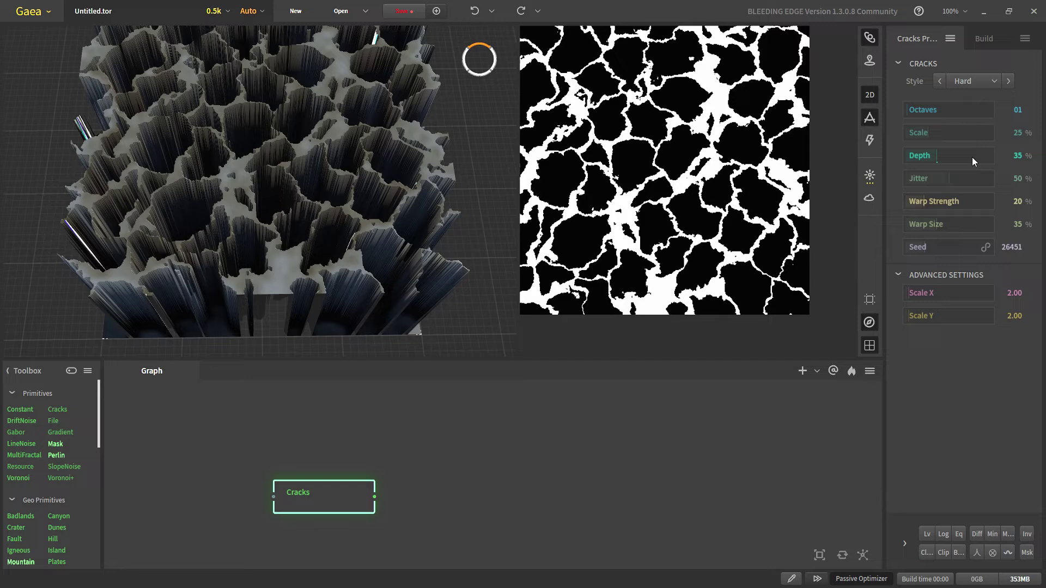
Try a Depth of 12% on the Cracks node and restore it to 35%
drag(972, 157, 923, 147)
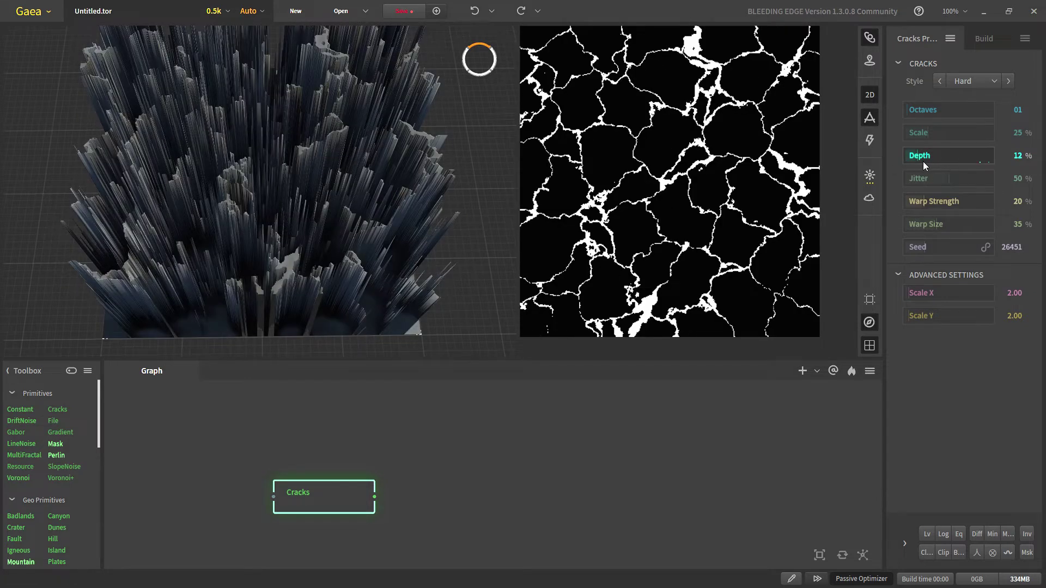
right_click(927, 159)
click(925, 156)
scroll(708, 187, down, 3)
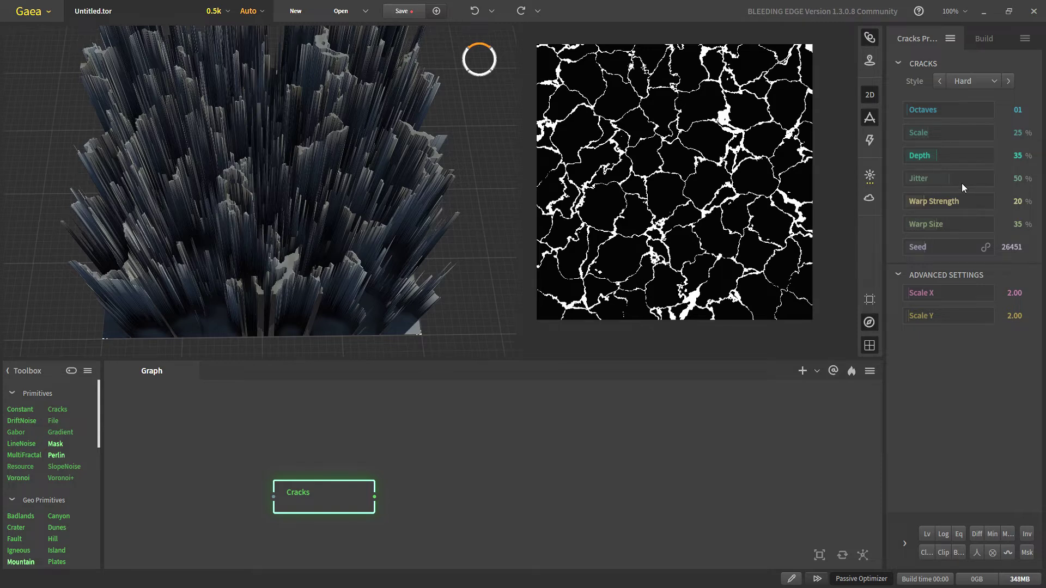
Try Jitter values of 4% and 69% on the Cracks node and restore it to 50%
drag(963, 188, 908, 180)
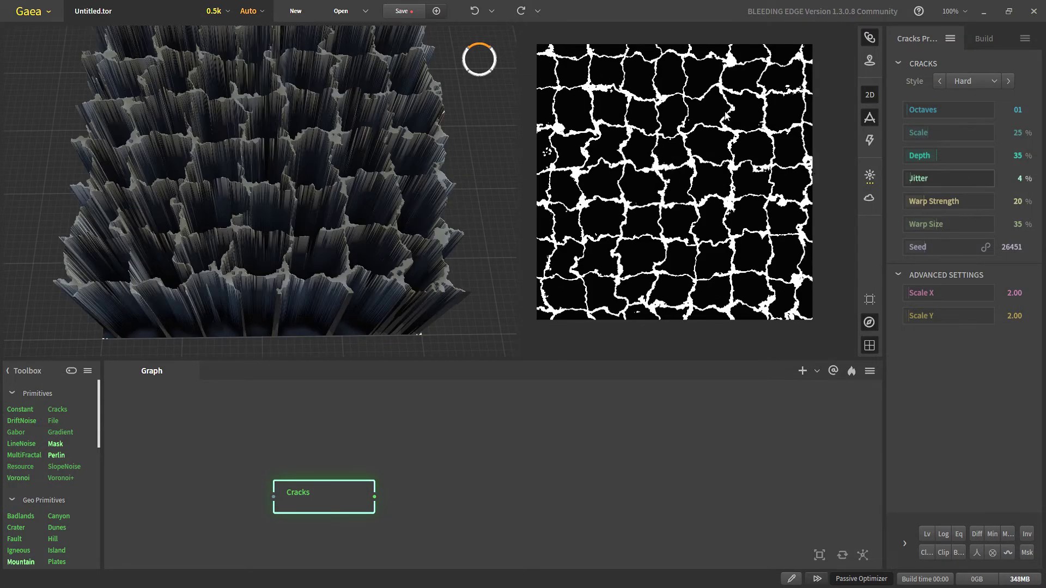
click(966, 178)
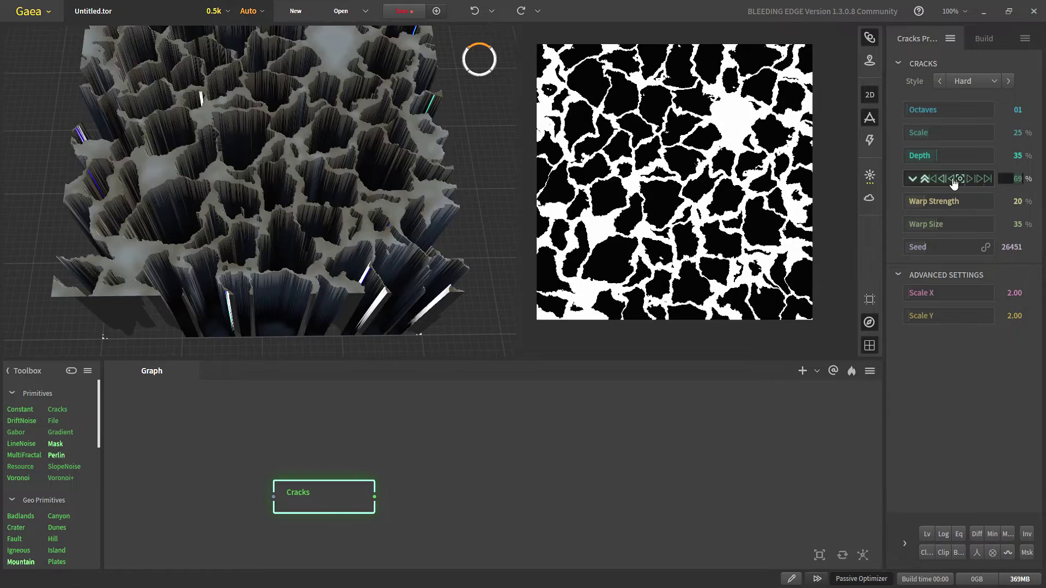
click(955, 180)
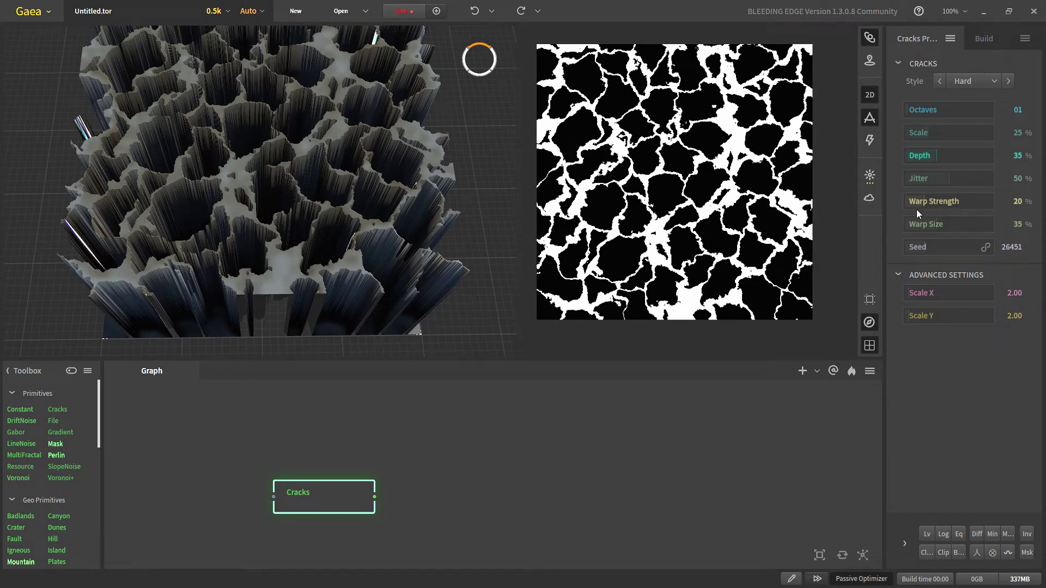
Set the Cracks node's Warp Strength to 72%, Warp Size to 10% and Seed to 52075
drag(935, 202, 968, 202)
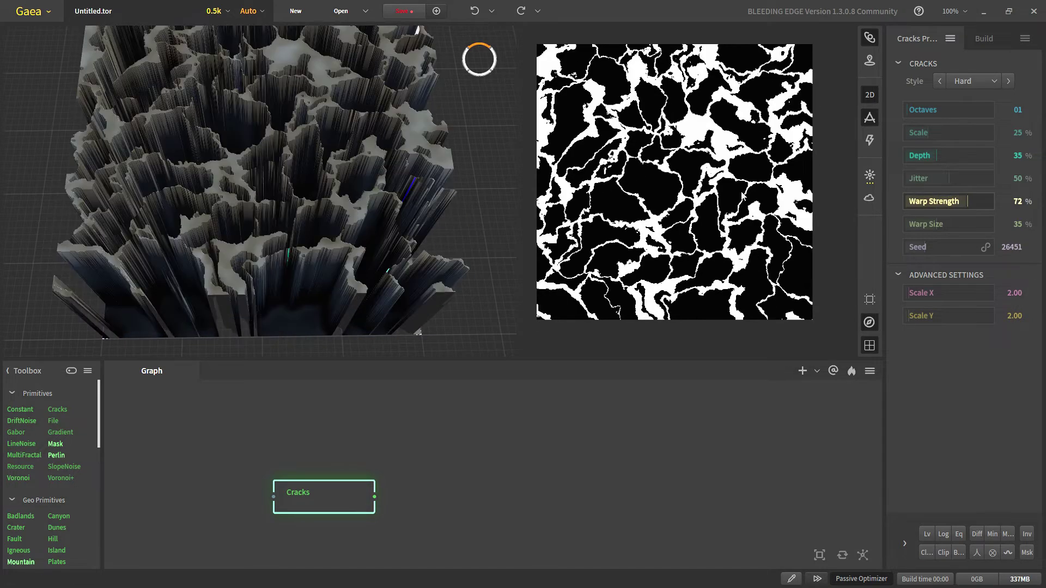
drag(927, 224, 919, 227)
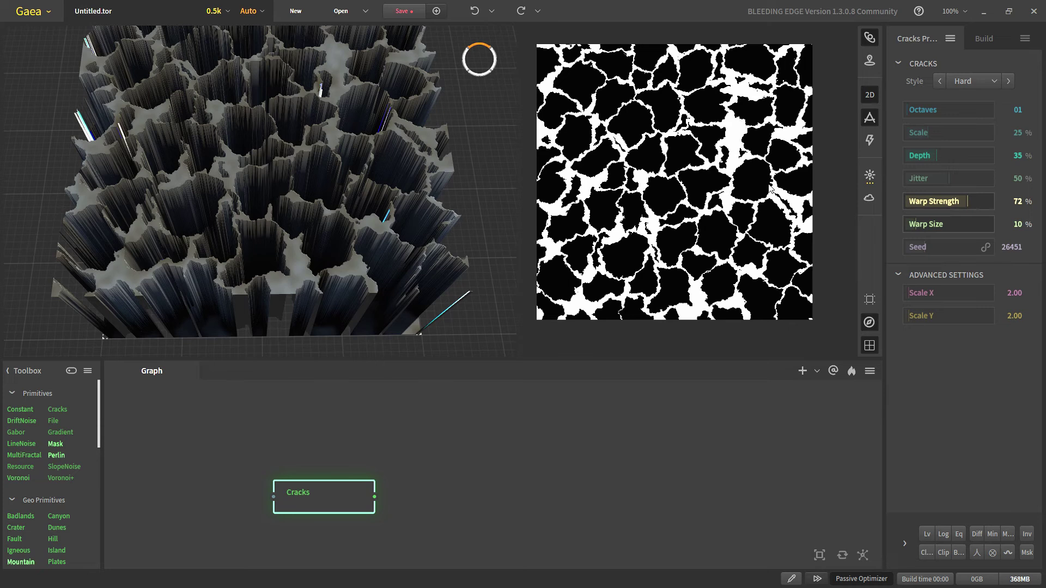
click(936, 248)
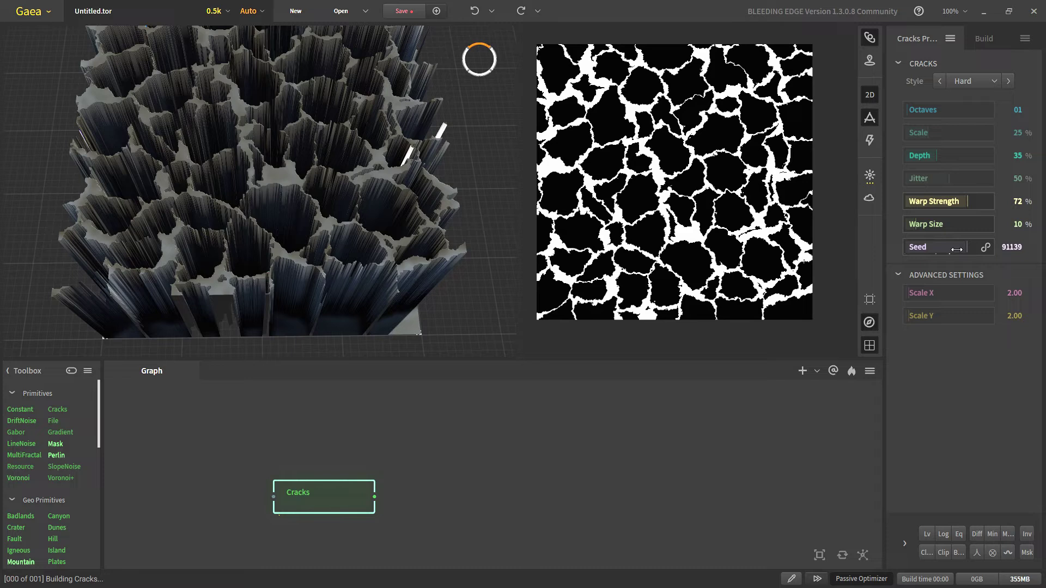
click(936, 247)
click(940, 247)
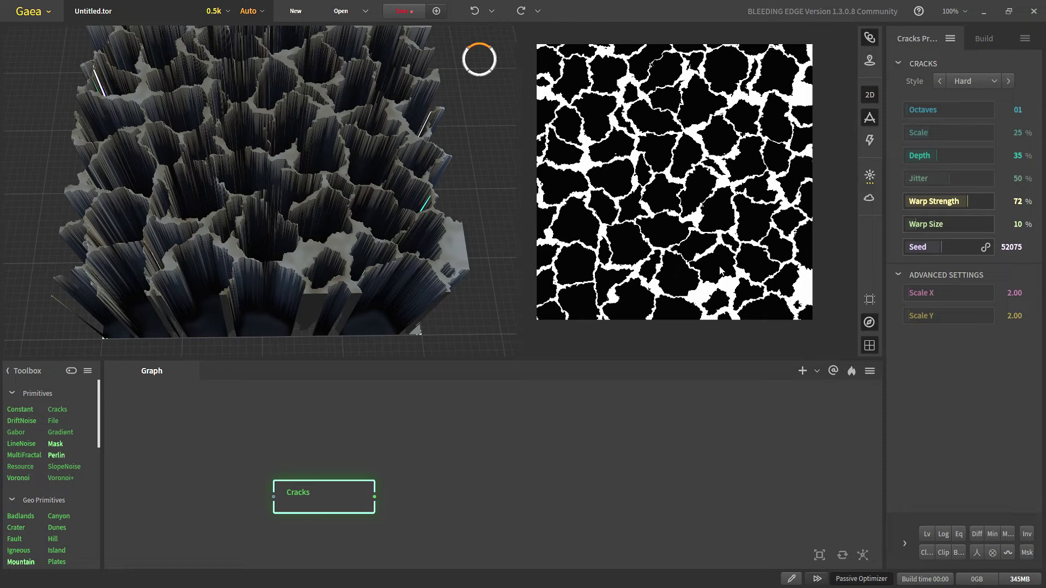
Add a Hill node to the graph, close the 2D view and connect the Cracks output to the Hill input
middle_drag(386, 458, 378, 439)
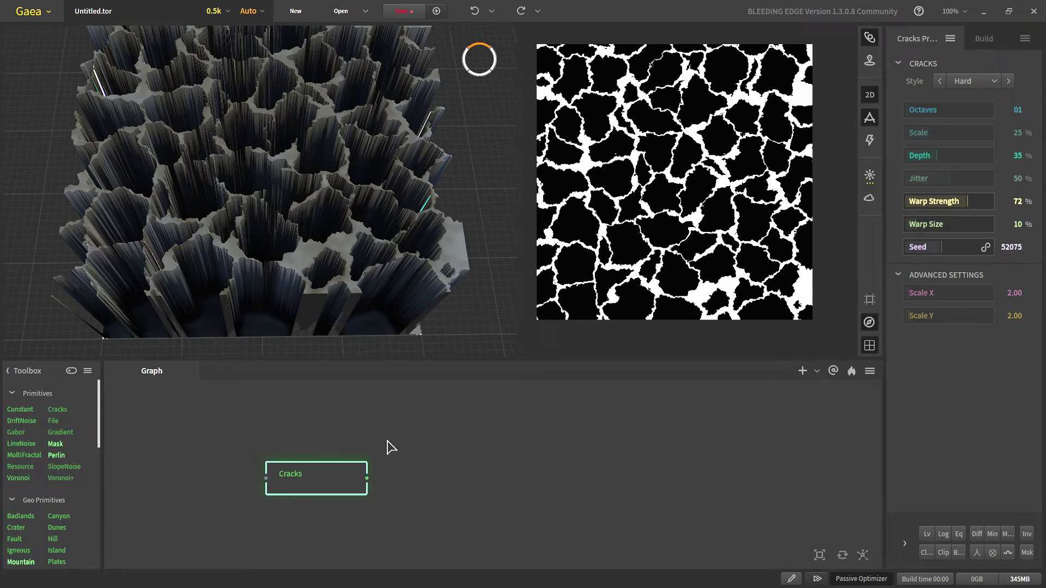
drag(367, 479, 532, 482)
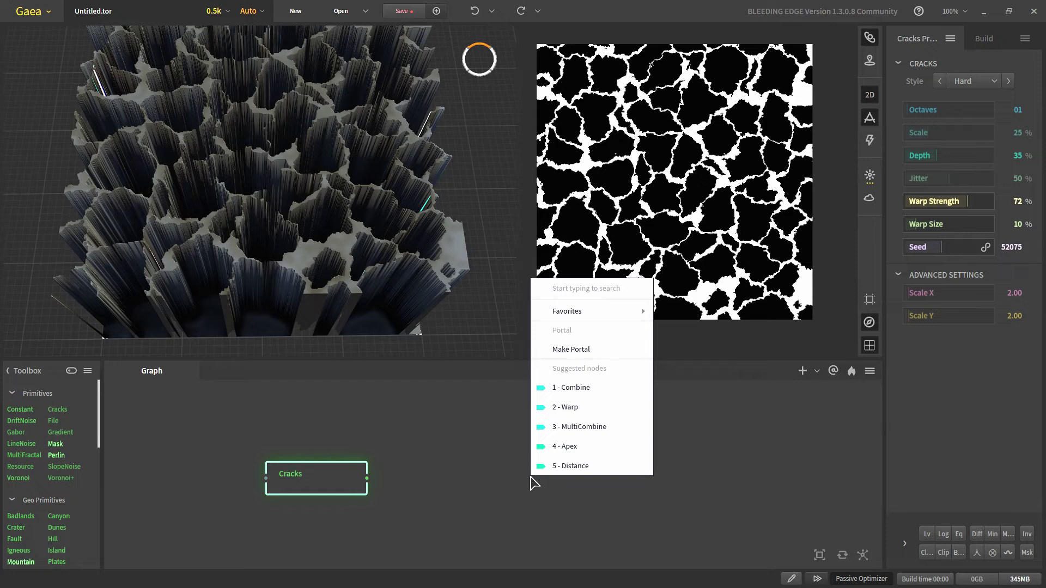
text(hill)
key(Return)
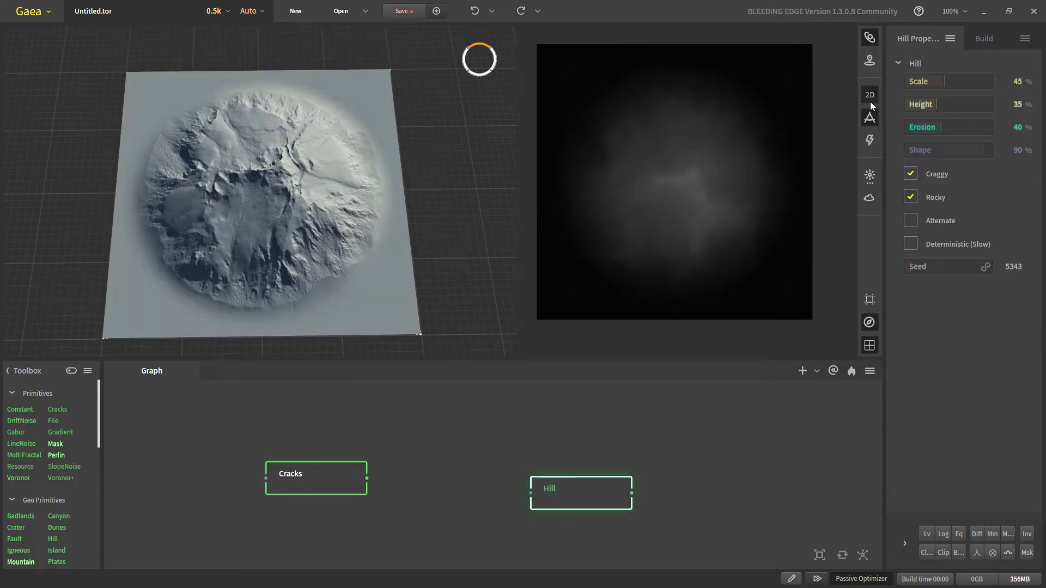
click(870, 97)
drag(367, 479, 556, 486)
Invert the Cracks node's output and display the cracked Hill terrain in the 3D view
click(339, 483)
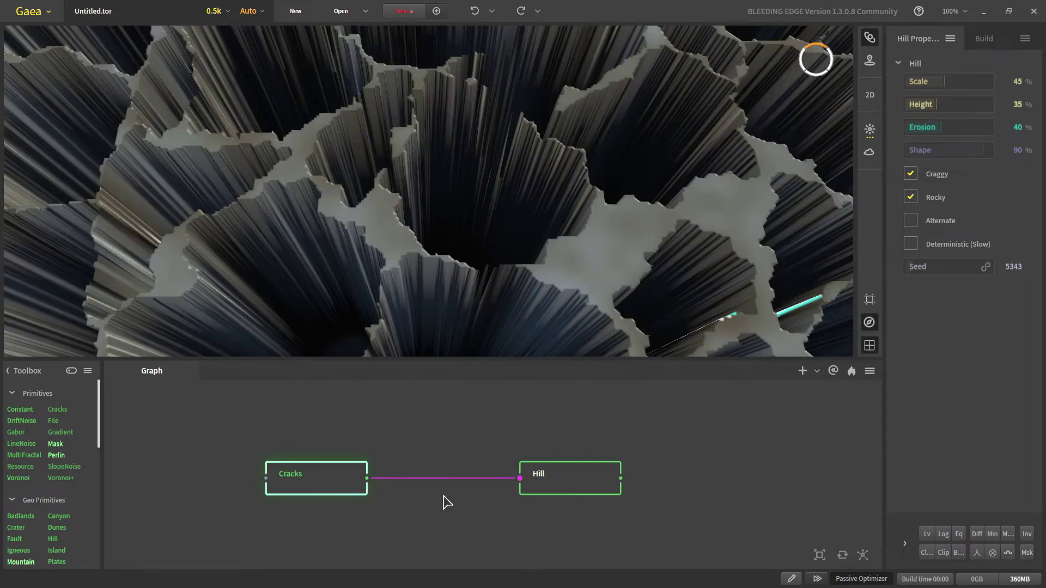
click(1024, 538)
scroll(461, 244, down, 5)
click(545, 479)
middle_drag(458, 349, 387, 315)
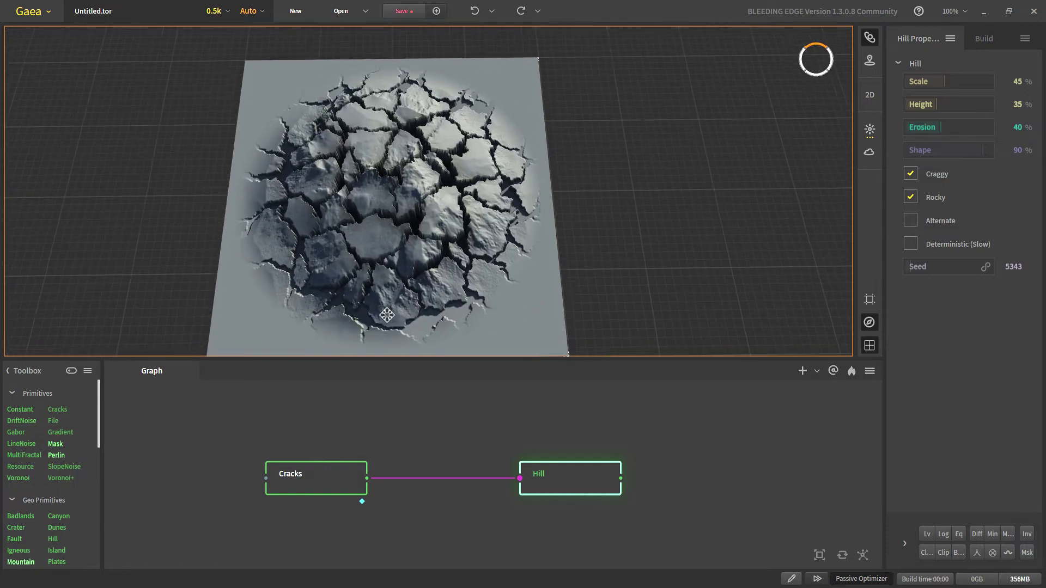
Try clamping the inverted Cracks output to a Clamp Max of 25 and check the effect on the Hill terrain
click(334, 478)
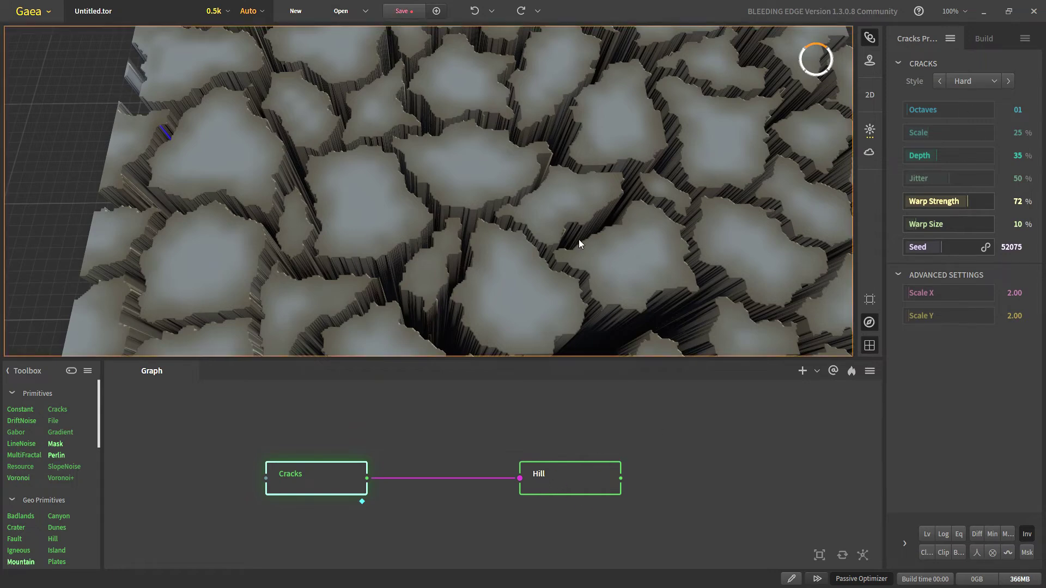
scroll(578, 242, down, 5)
middle_drag(572, 297, 550, 288)
scroll(550, 288, up, 4)
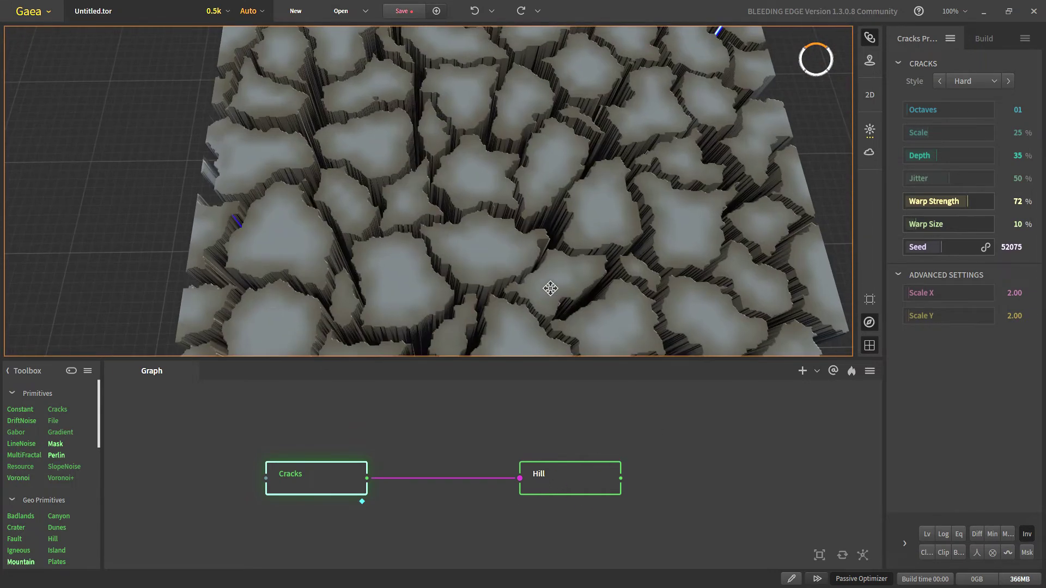
click(929, 551)
drag(952, 550, 933, 549)
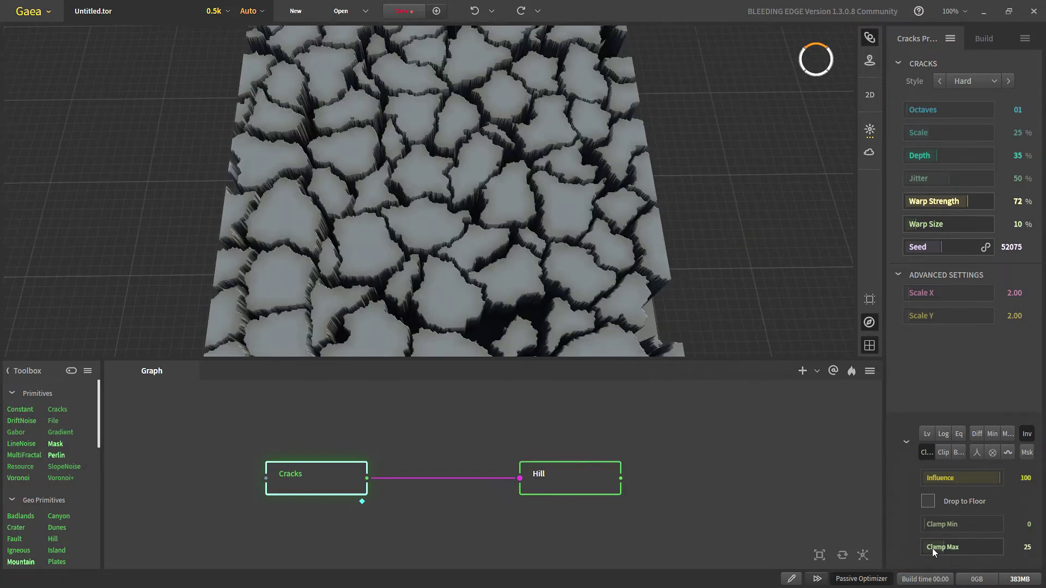
click(564, 481)
scroll(465, 229, up, 3)
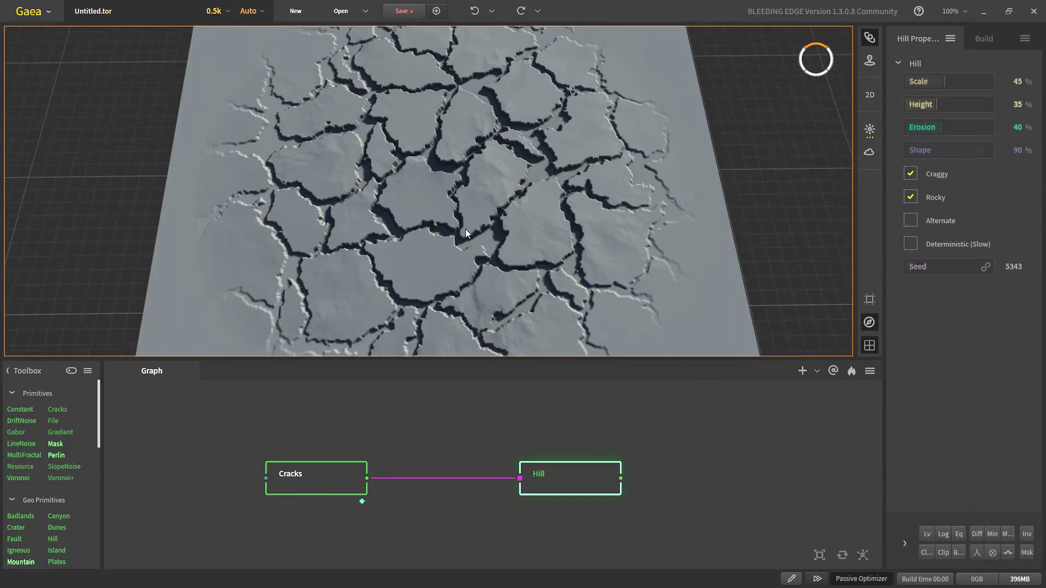
drag(417, 179, 385, 124)
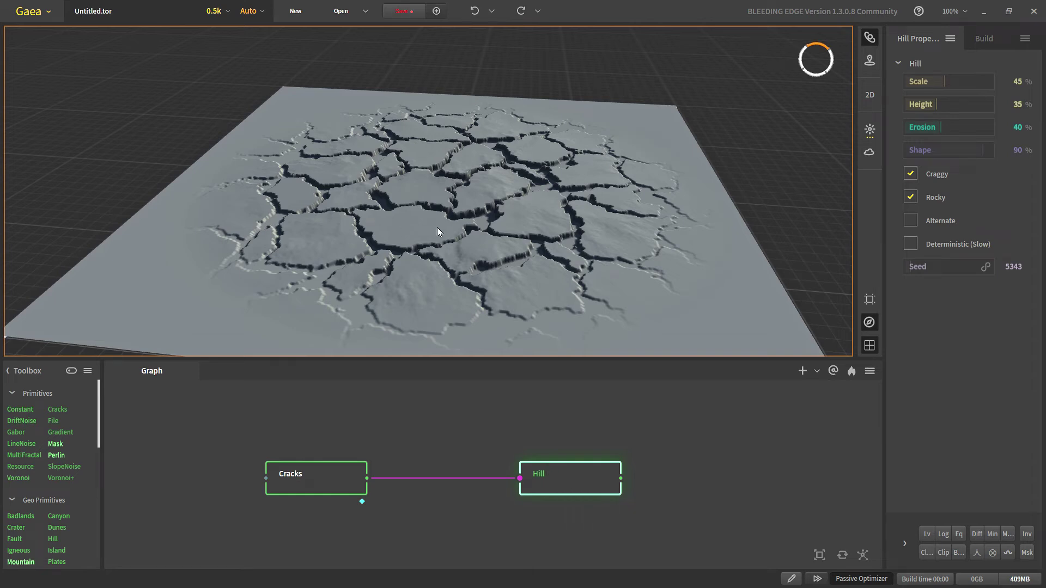
Feed Hill and Cracks separately into a Combine node and clear the Invert and Clamp modifiers on Cracks
drag(561, 483, 526, 402)
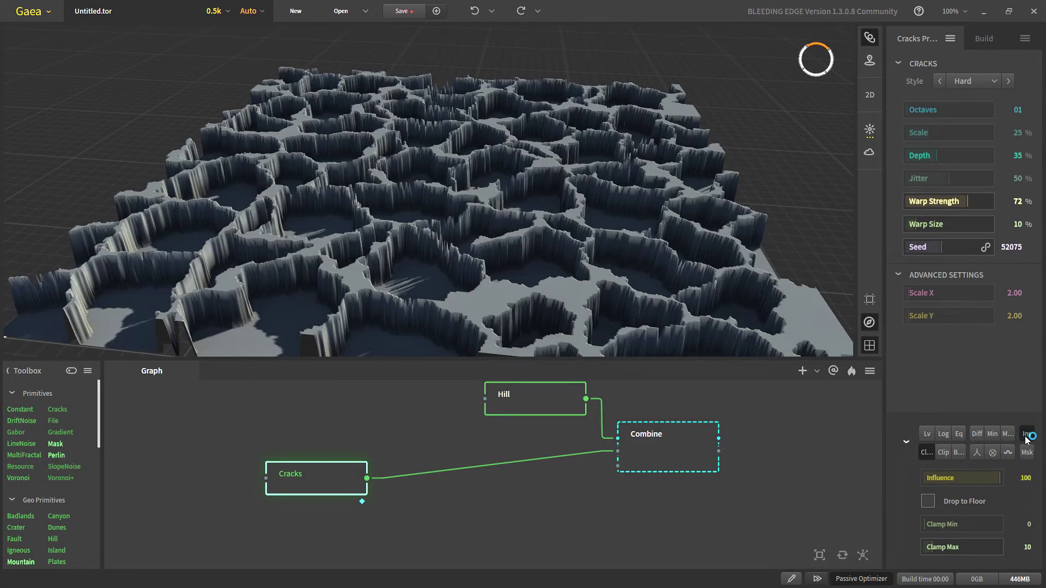
click(925, 453)
click(660, 457)
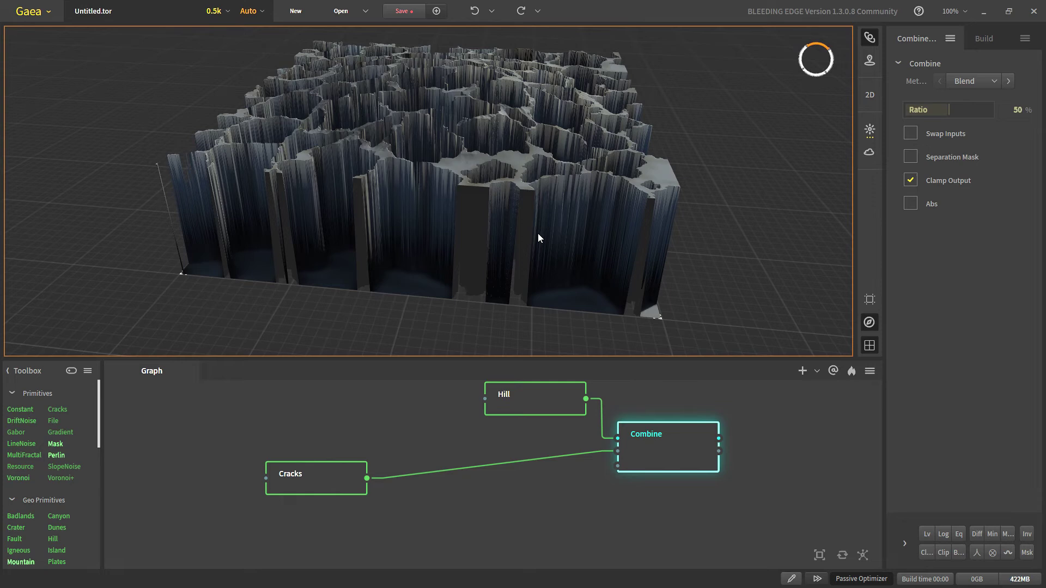
Set the Combine node's method to Subtract with a Ratio of 6% and inspect the cracked hill
click(958, 81)
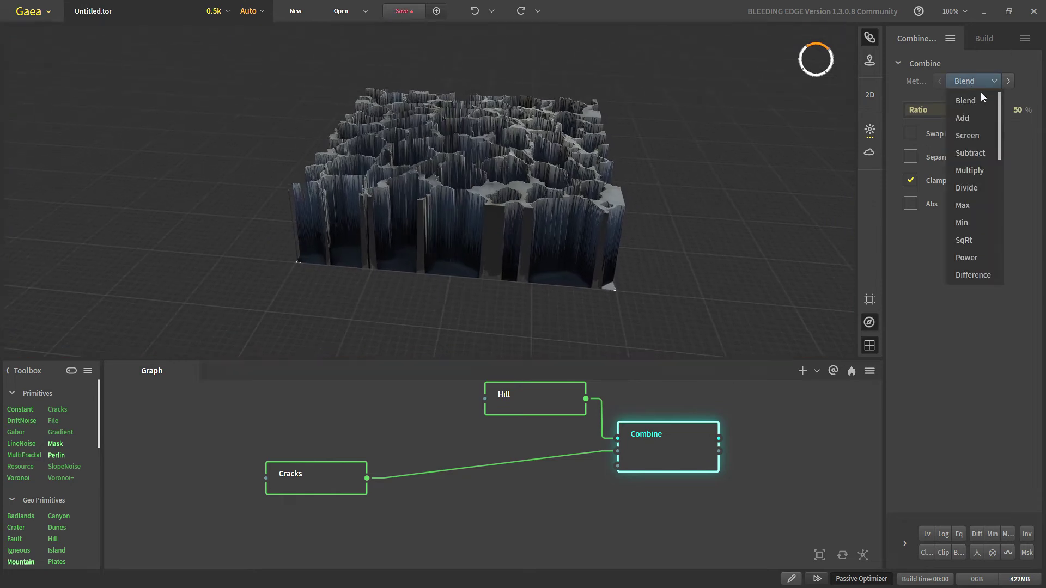
click(979, 153)
click(921, 115)
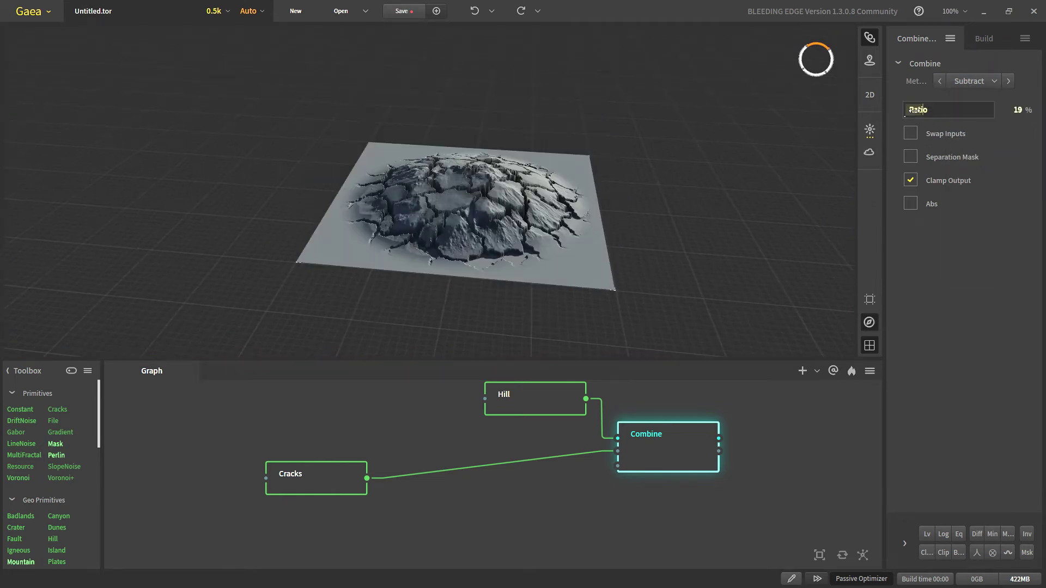
click(908, 112)
scroll(526, 255, up, 5)
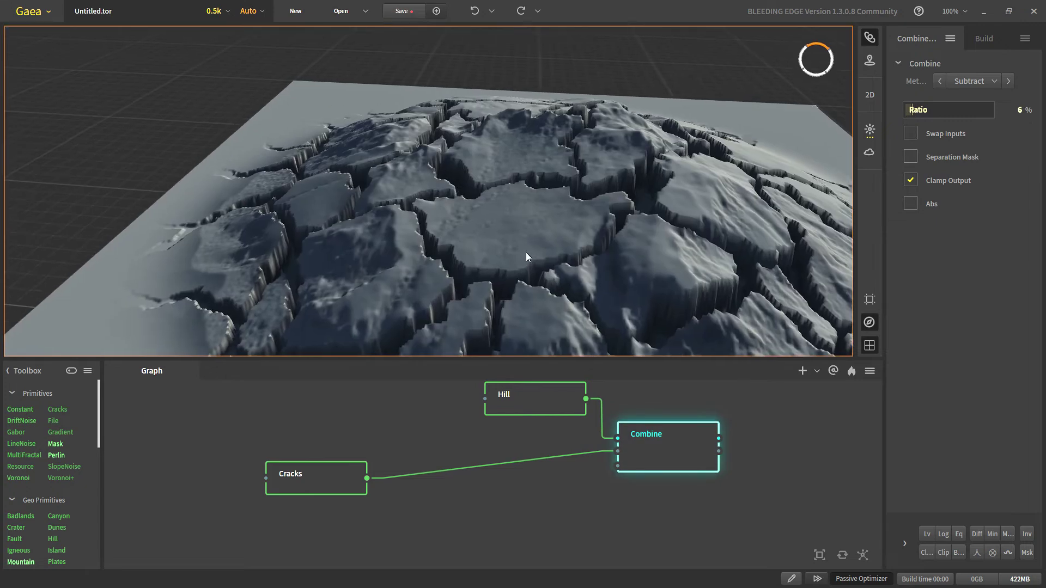
scroll(526, 256, down, 4)
drag(506, 249, 473, 277)
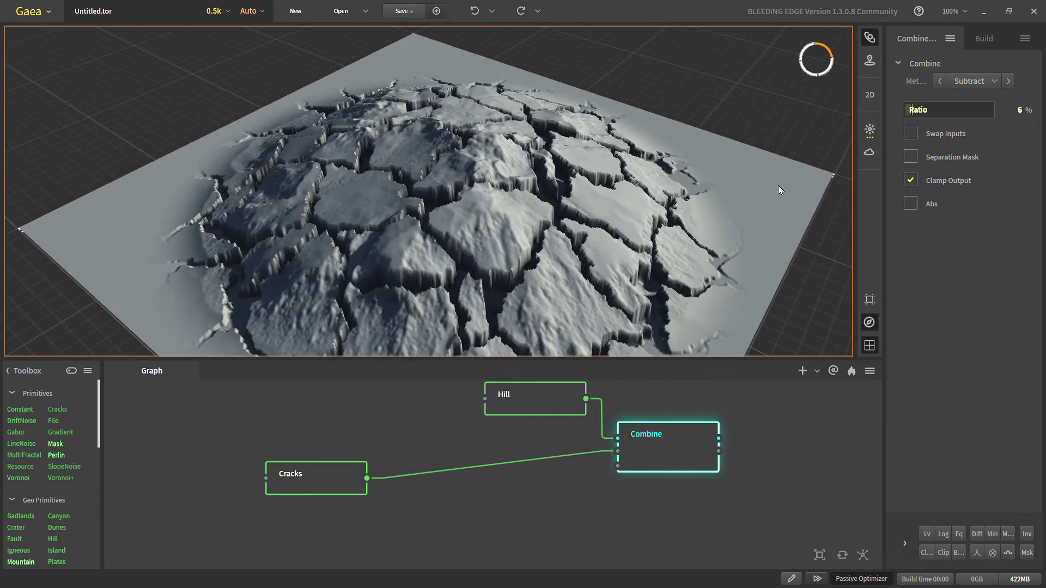
Lower the Combine node's Ratio to 1% for shallower cracks and inspect the hill surface in 3D
click(907, 110)
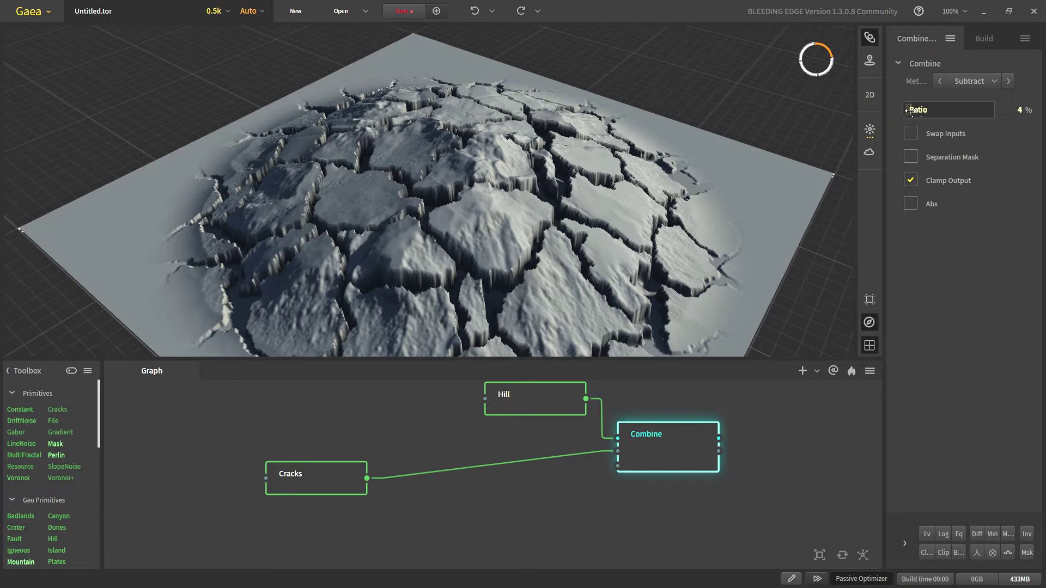
click(910, 110)
click(912, 111)
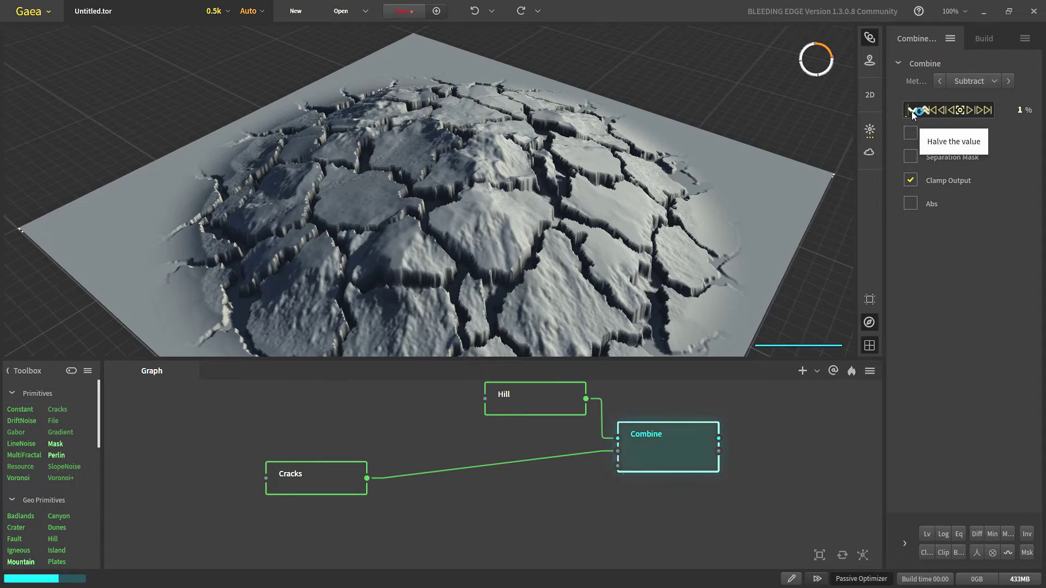
scroll(417, 257, up, 5)
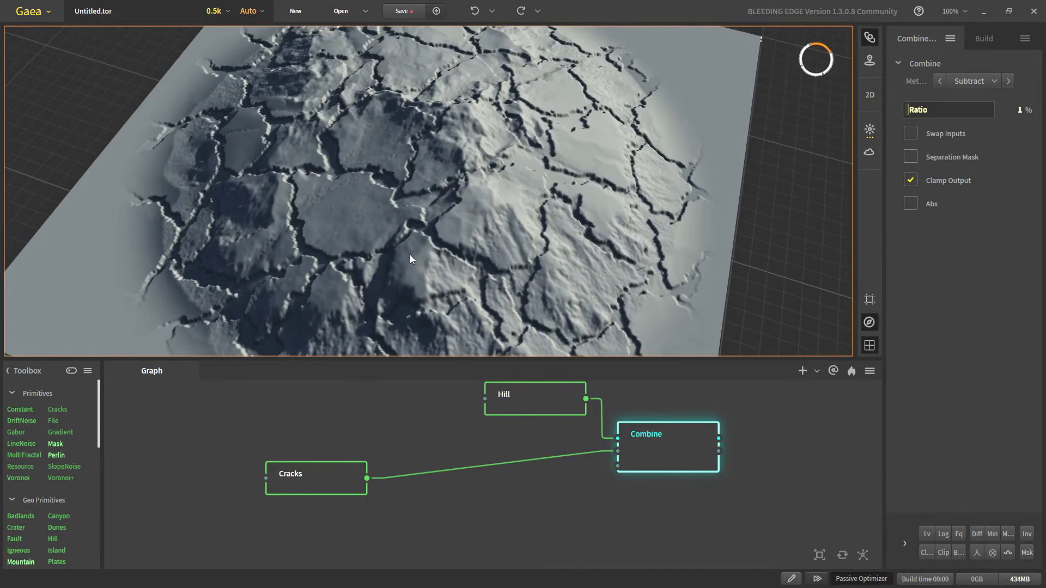
drag(409, 254, 457, 270)
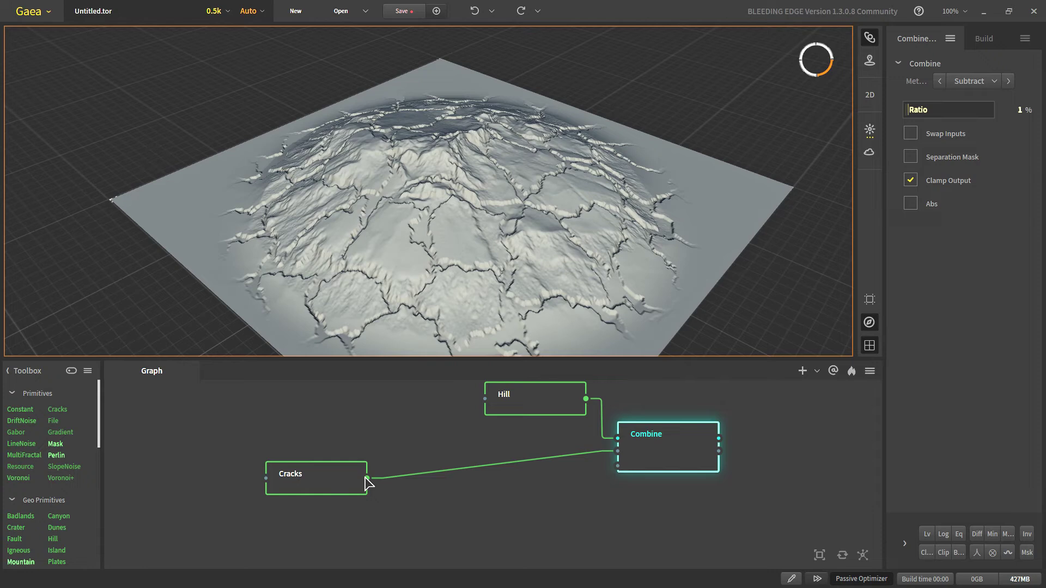
Insert a Warp node between Cracks and Combine and inspect the warped cracks on the terrain
drag(367, 480, 450, 501)
text(warp)
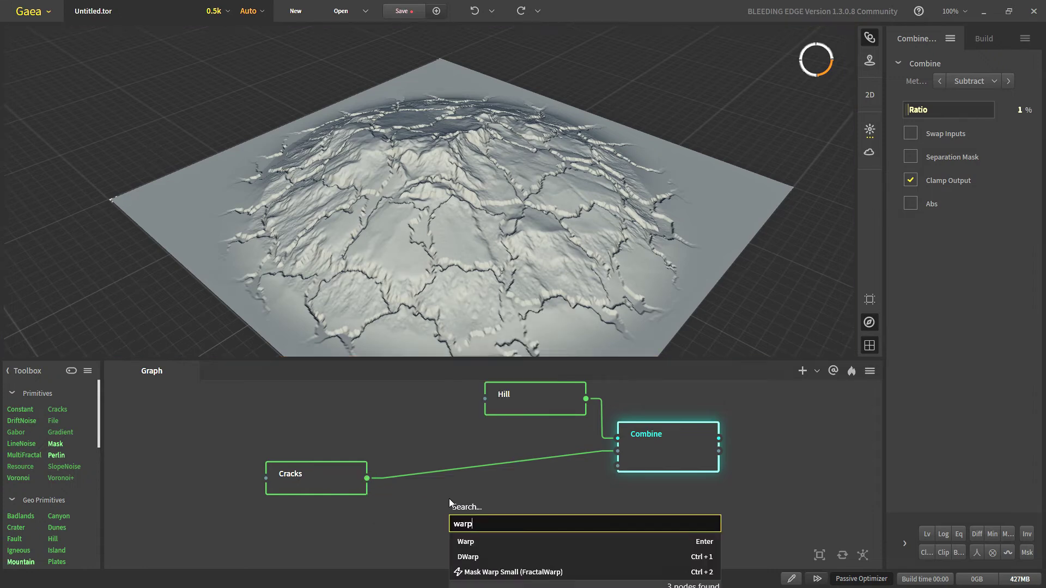
key(Return)
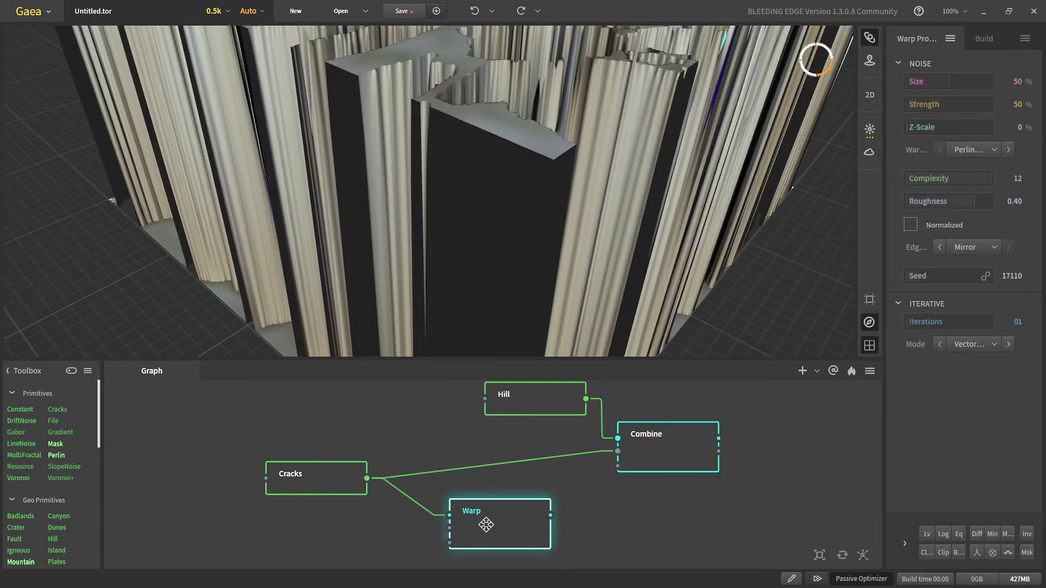
drag(486, 525, 486, 487)
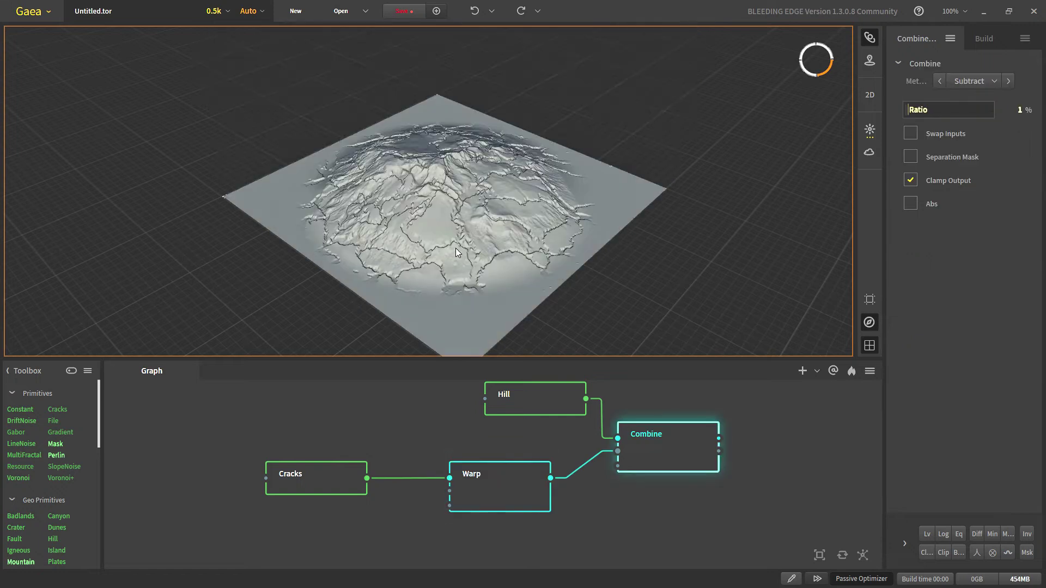
scroll(457, 247, up, 4)
drag(468, 246, 443, 270)
scroll(439, 276, down, 3)
drag(410, 404, 421, 392)
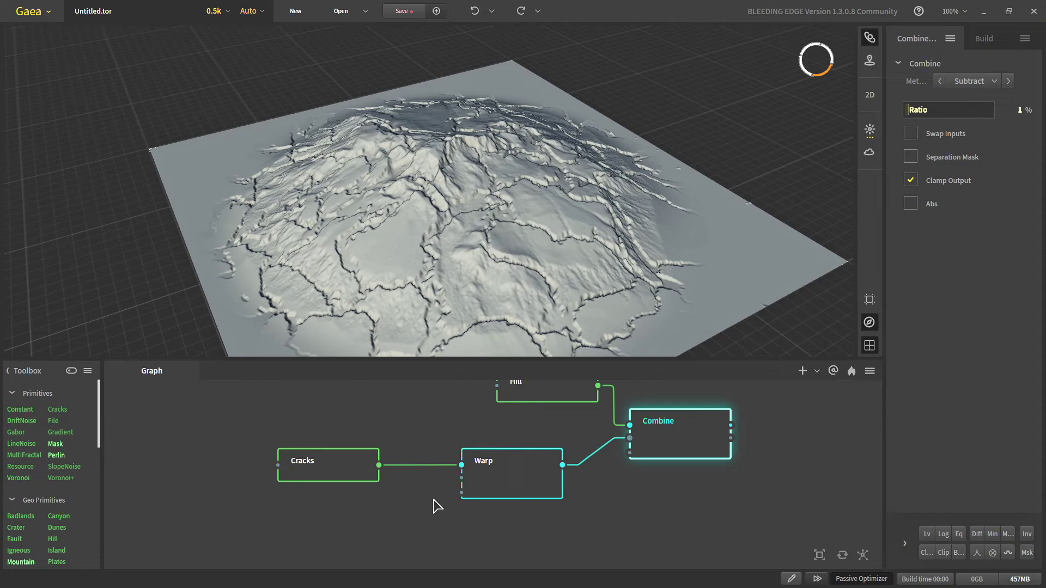
Move the Cracks node away from Warp, show it as a grayscale 2D map and set its Scale to 63%
middle_drag(432, 502, 507, 467)
click(462, 427)
drag(462, 427, 349, 434)
scroll(380, 244, down, 5)
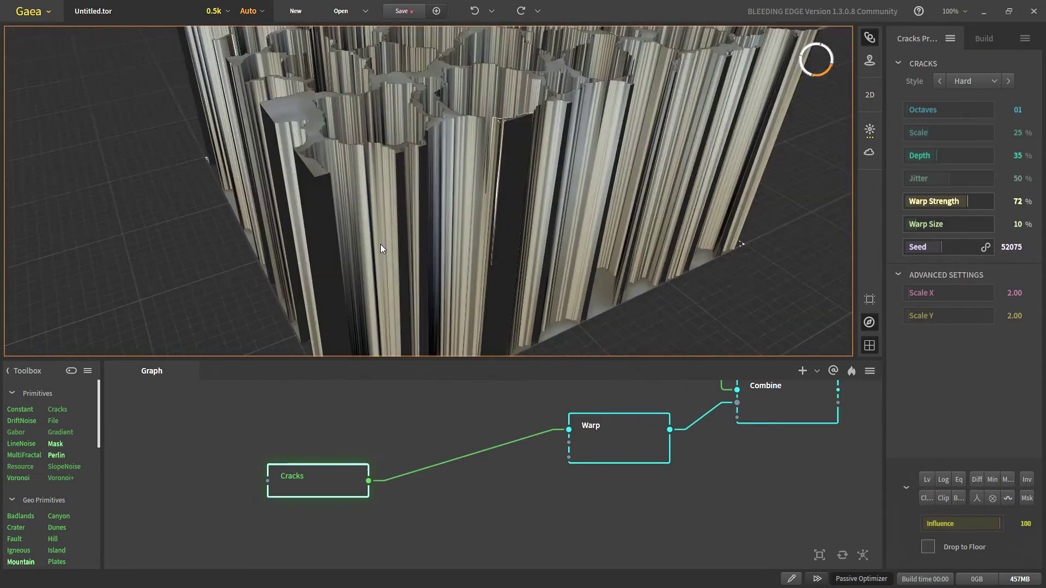
click(869, 95)
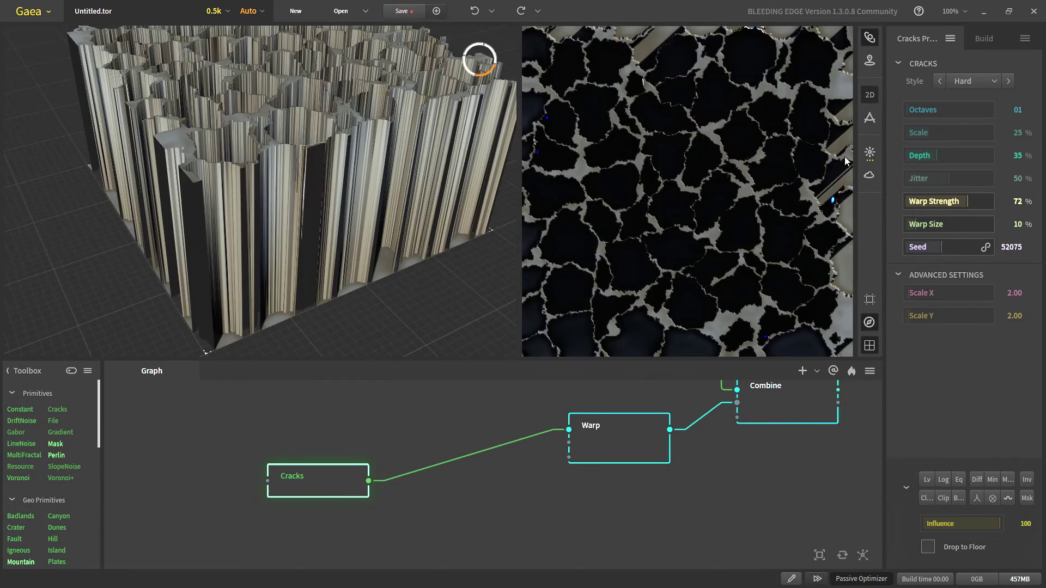
click(869, 119)
click(923, 133)
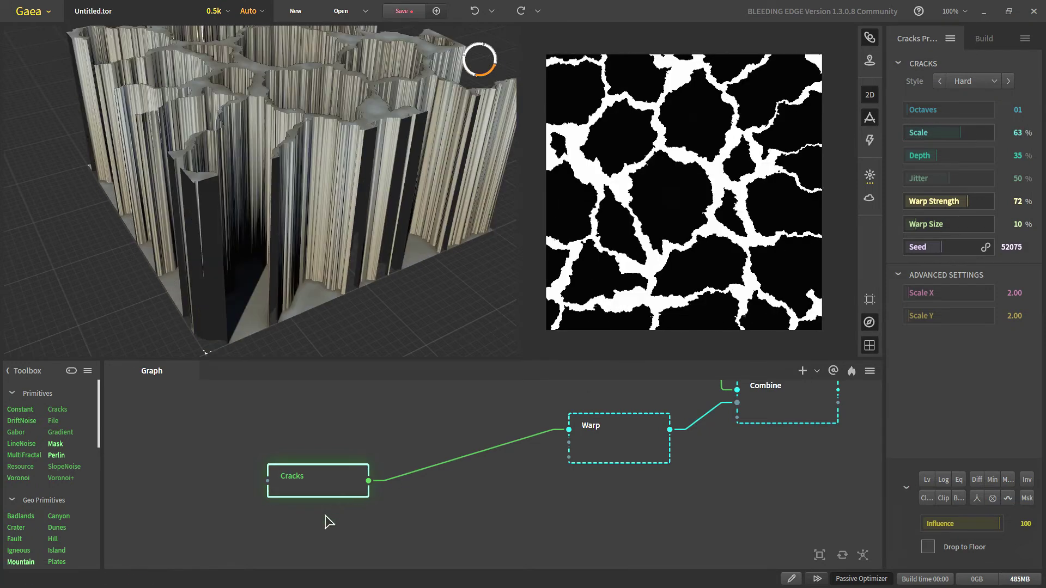
Add a second Cracks node below the first and set its Scale to 33%
middle_drag(326, 521, 356, 484)
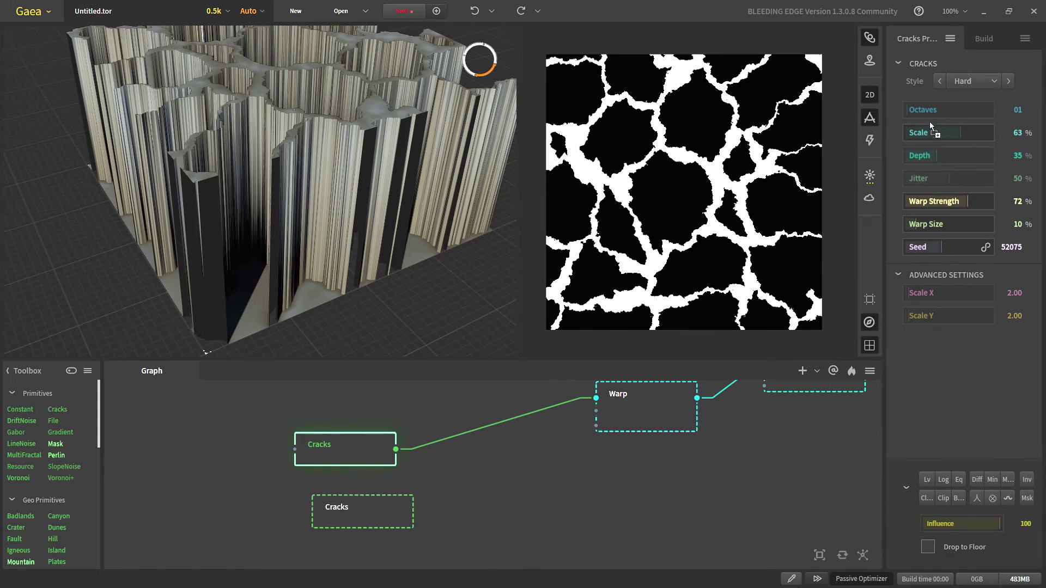
click(945, 132)
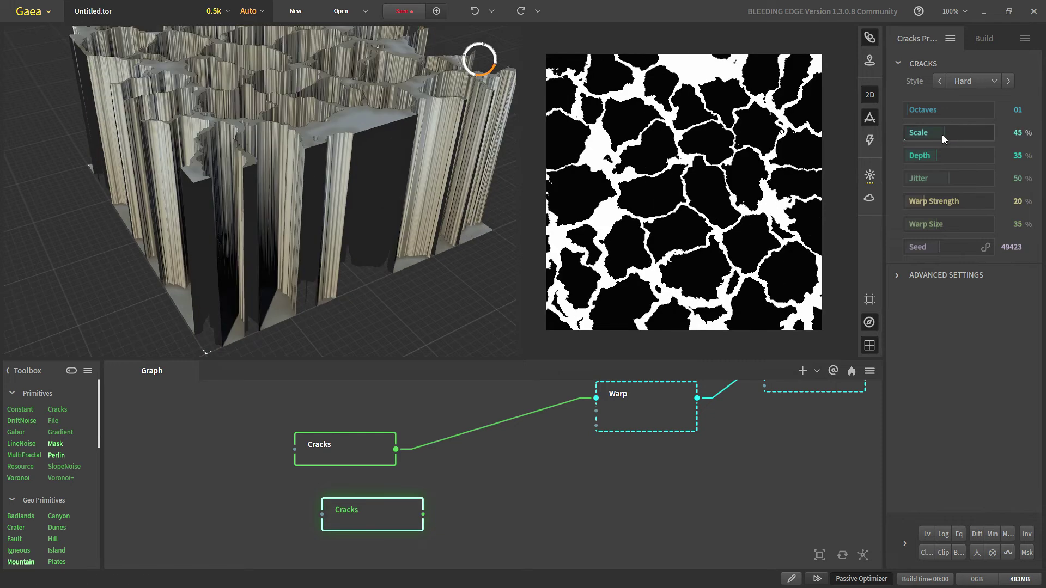
drag(942, 135, 932, 132)
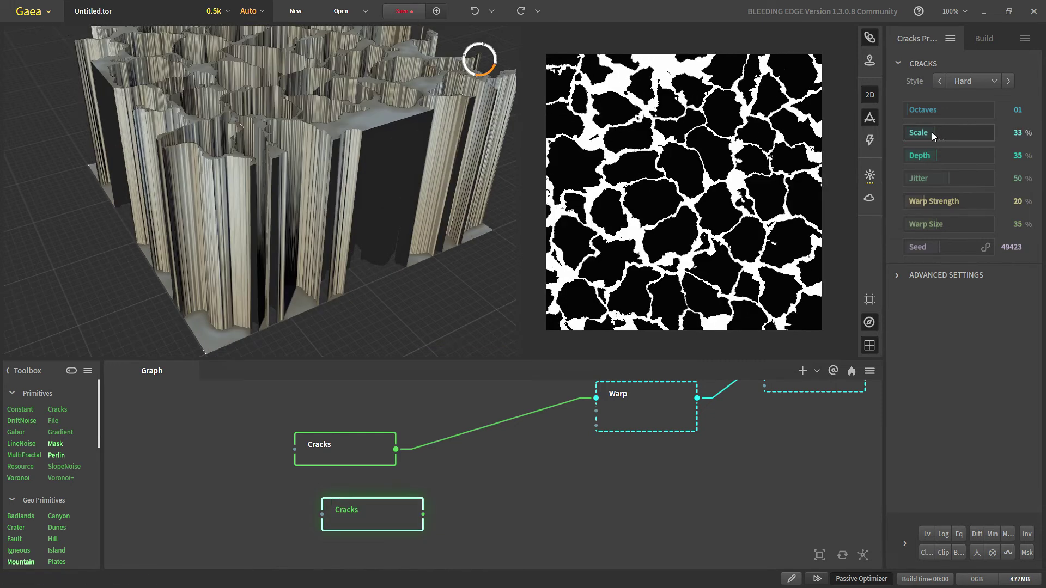
Add a third Cracks node with a Scale of 4% and line the second Cracks node up with it
middle_drag(299, 524, 294, 469)
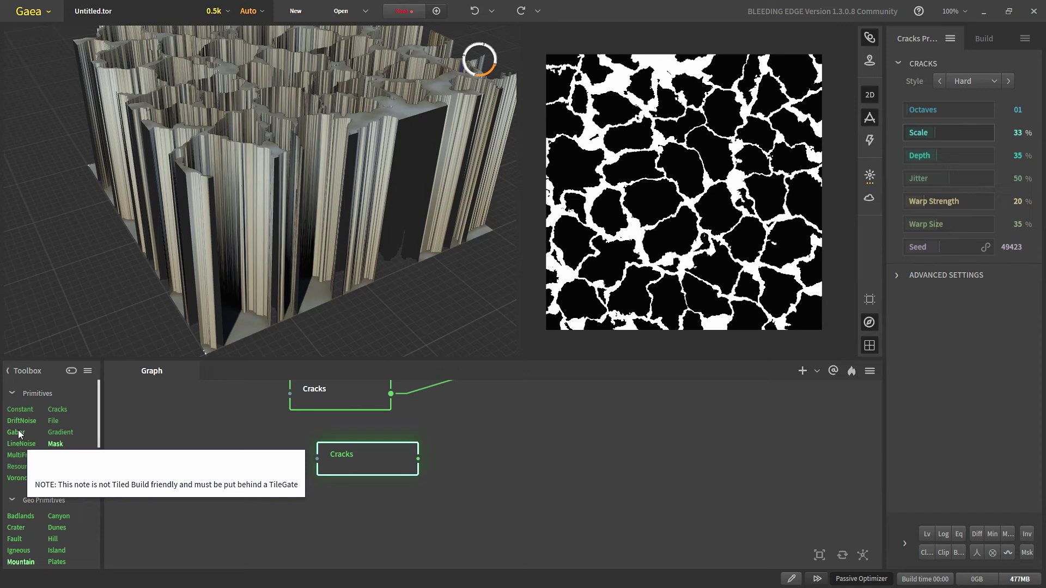
drag(117, 433, 336, 519)
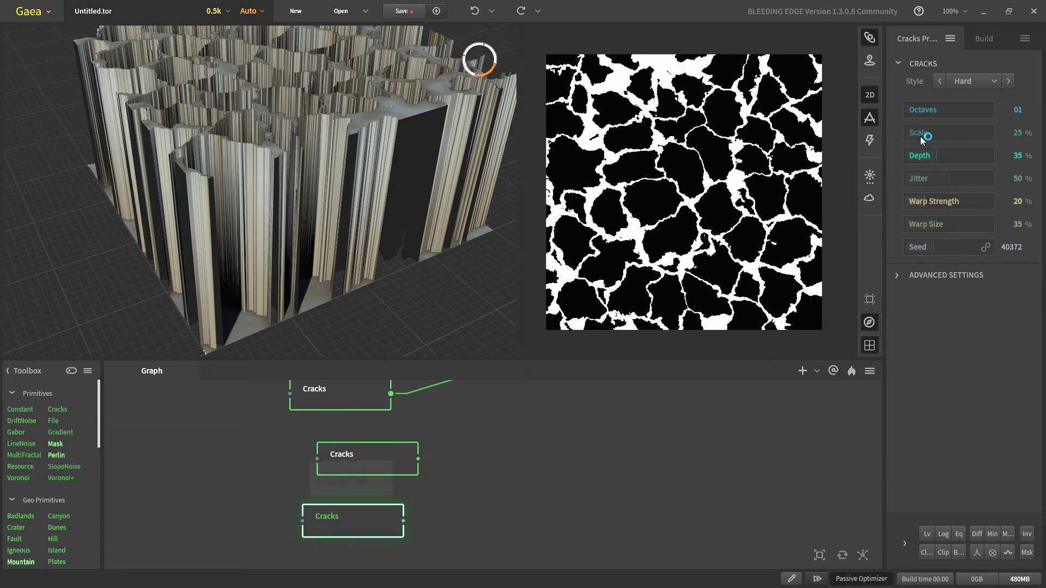
drag(920, 135, 883, 159)
drag(385, 469, 370, 467)
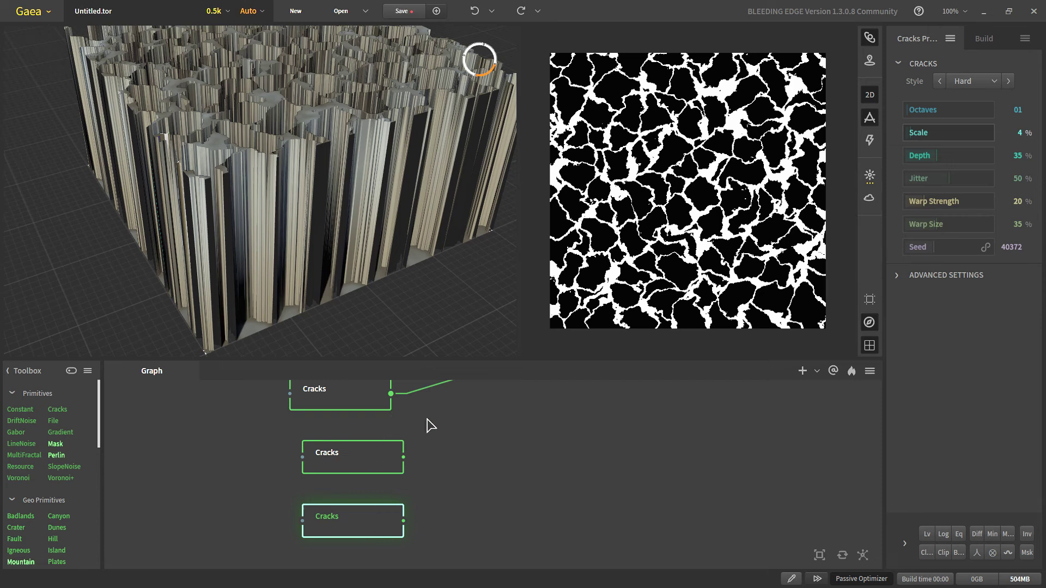
Add a MultiCombine node and connect the outputs of all three Cracks nodes to its inputs
scroll(459, 444, down, 2)
drag(372, 409, 444, 447)
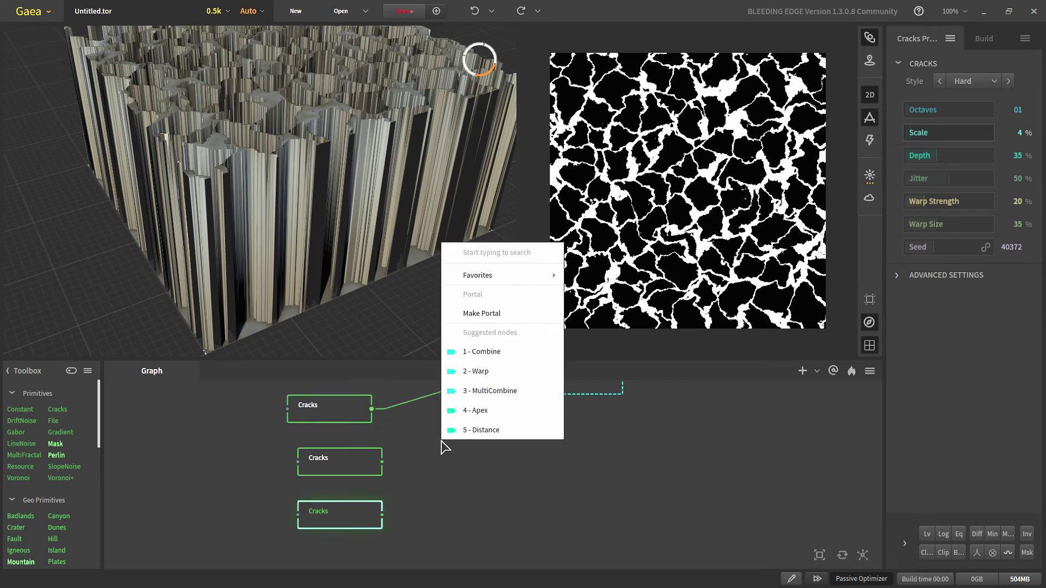
text(mut)
key(BackSpace)
text(l)
key(Down)
key(Down)
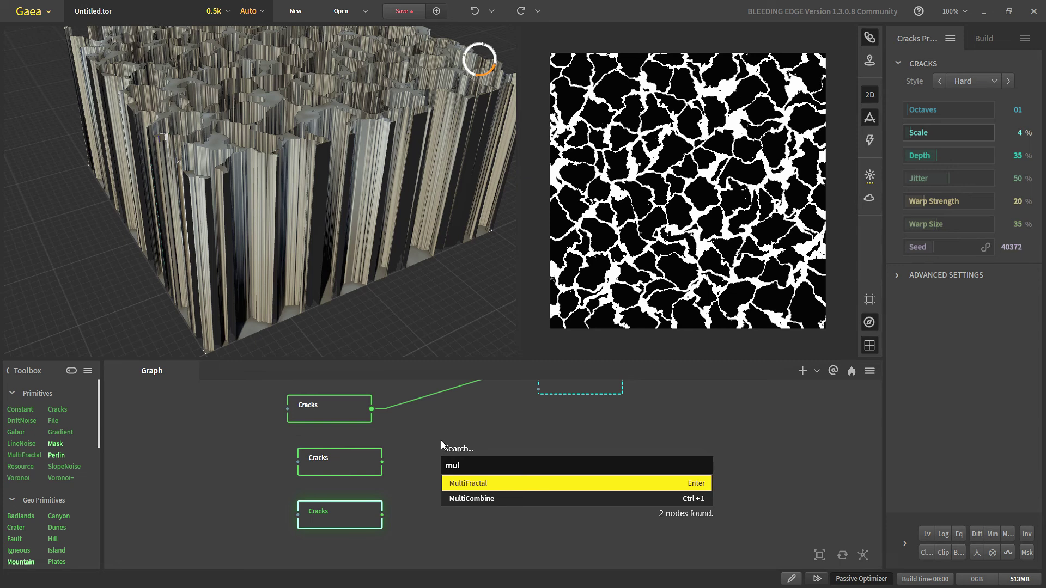
key(Return)
drag(381, 462, 442, 465)
drag(382, 514, 441, 478)
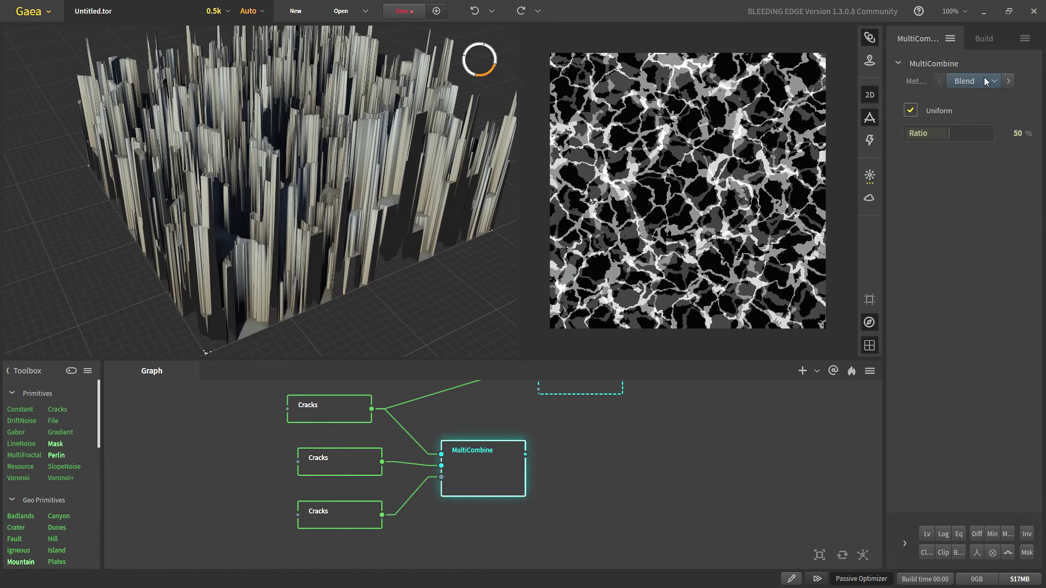
Connect the MultiCombine output to the Combine node's second input and inspect the result in the full 3D view
scroll(579, 385, down, 1)
middle_drag(579, 385, 544, 453)
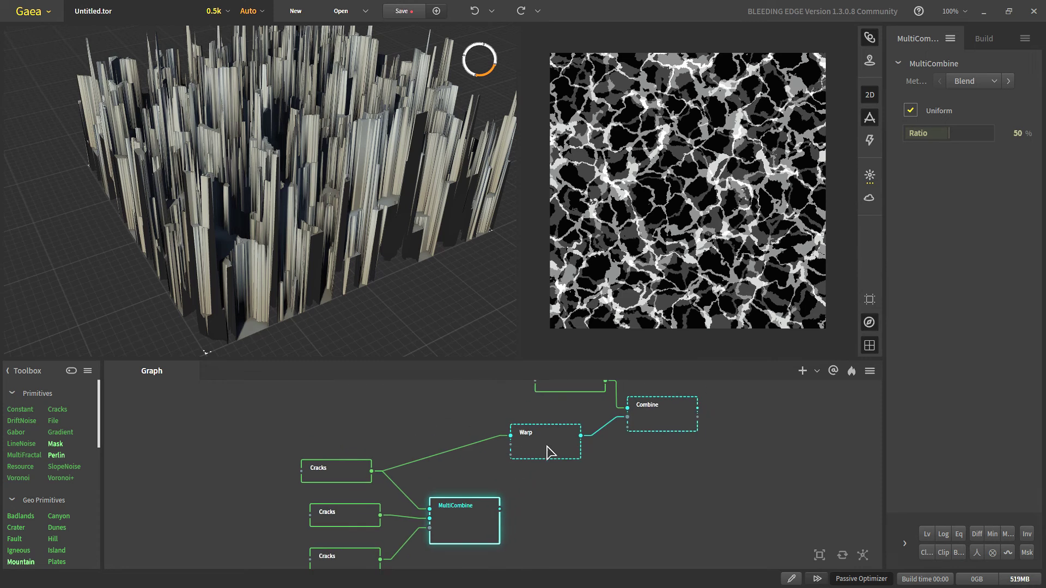
click(645, 425)
drag(500, 508, 627, 417)
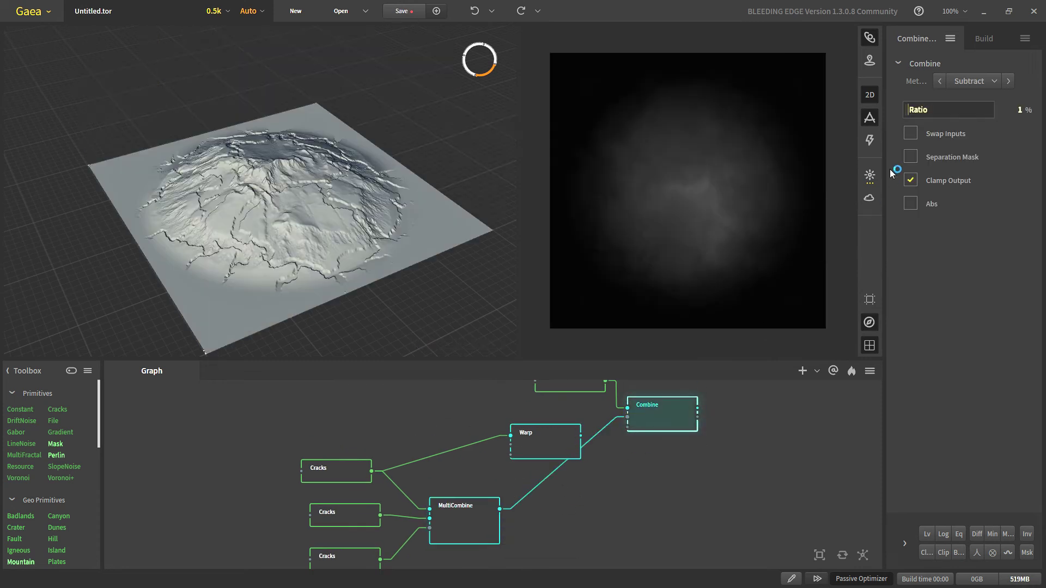
click(871, 97)
scroll(452, 211, up, 3)
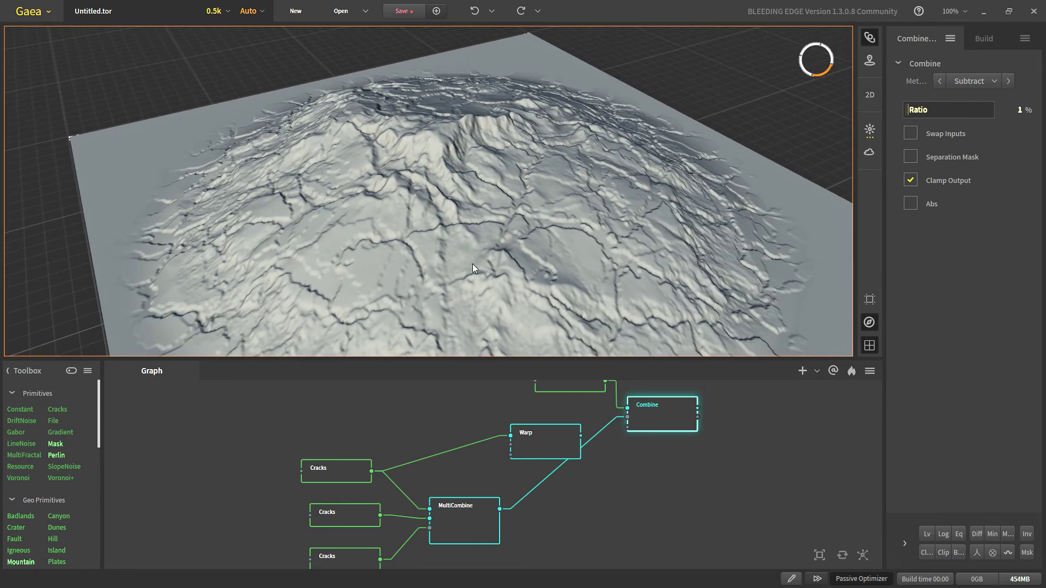
scroll(529, 292, down, 3)
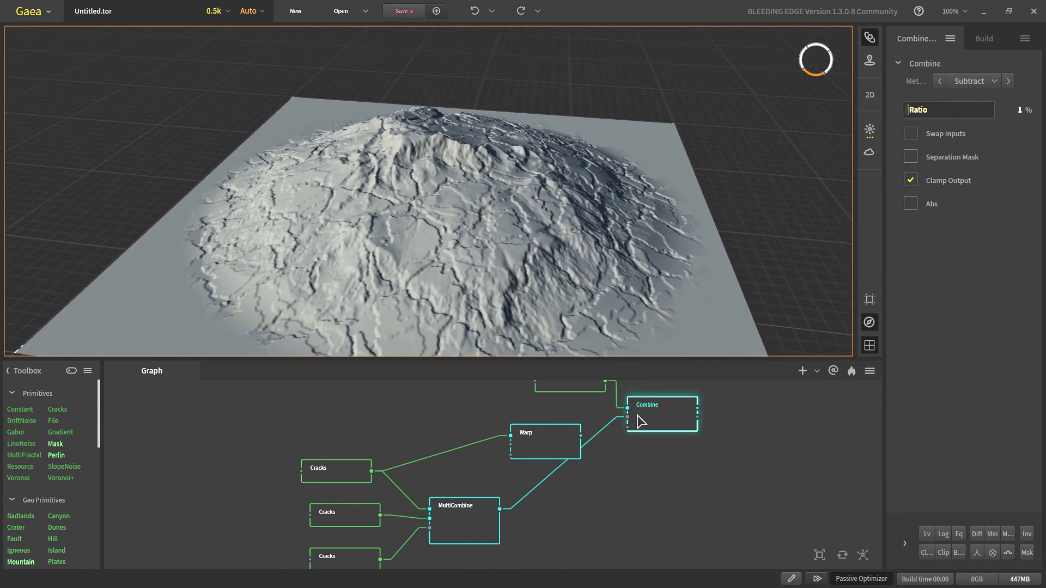
Add a second Warp node fed by the MultiCombine output
middle_drag(620, 422, 594, 453)
click(541, 420)
click(630, 441)
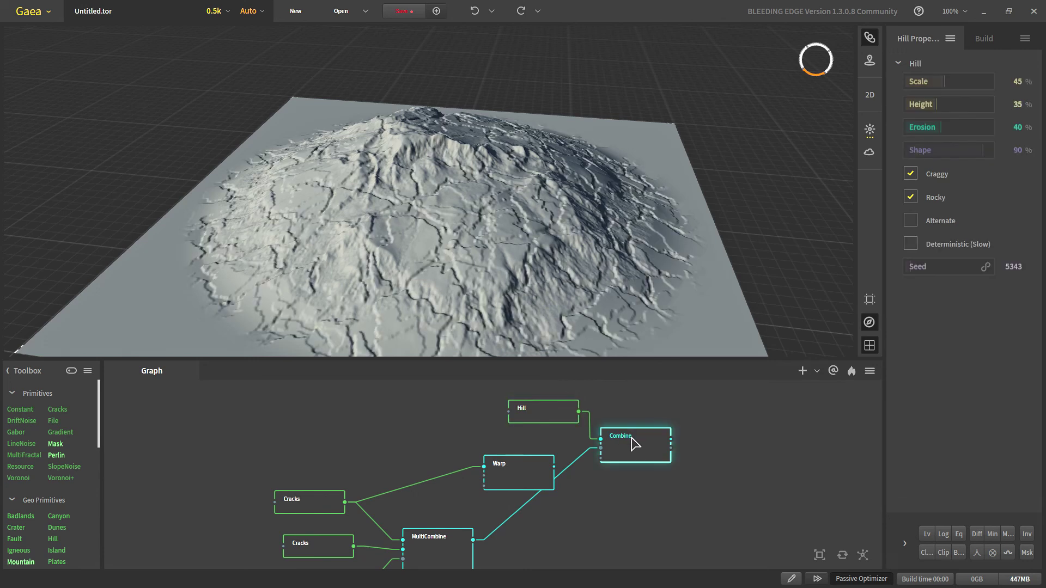
middle_drag(456, 497, 456, 440)
click(458, 497)
right_click(569, 500)
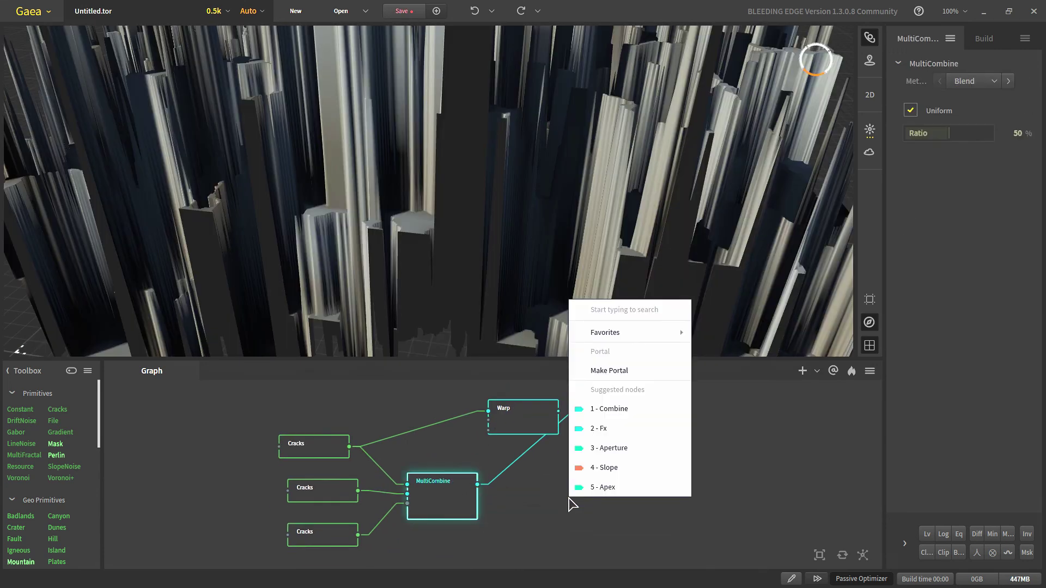
text(warp)
key(Return)
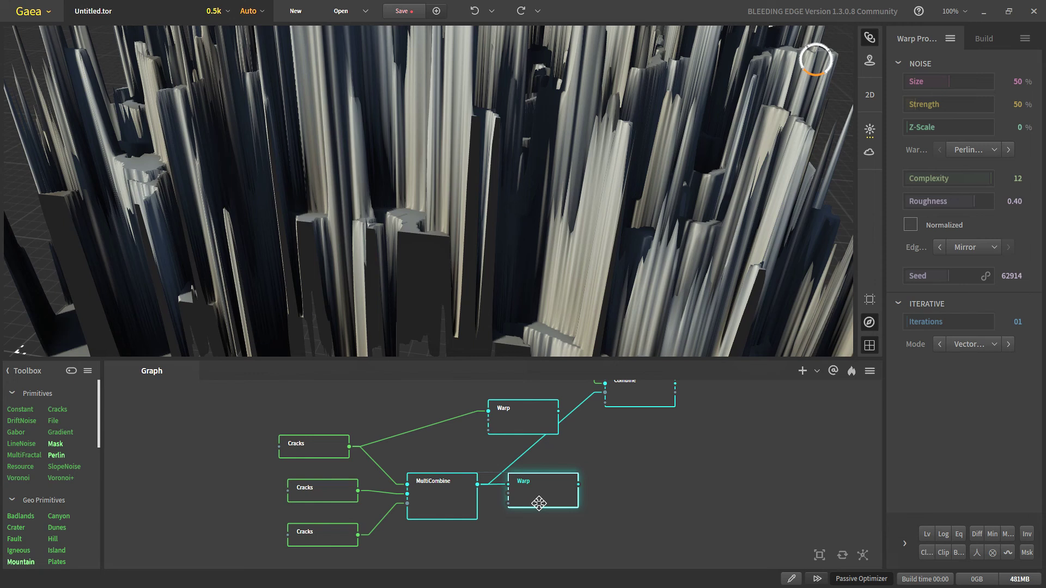
Connect the new Warp's output to Combine's second input and inspect the combined terrain from another angle
click(936, 82)
drag(539, 503, 605, 393)
click(980, 206)
click(646, 403)
middle_drag(646, 404, 602, 432)
drag(548, 224, 318, 247)
drag(452, 292, 424, 287)
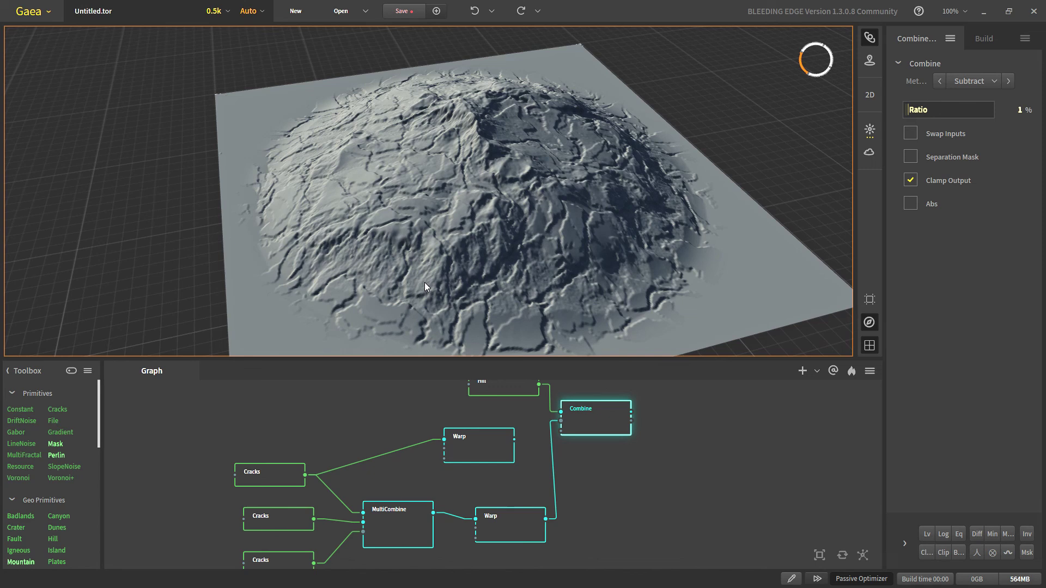